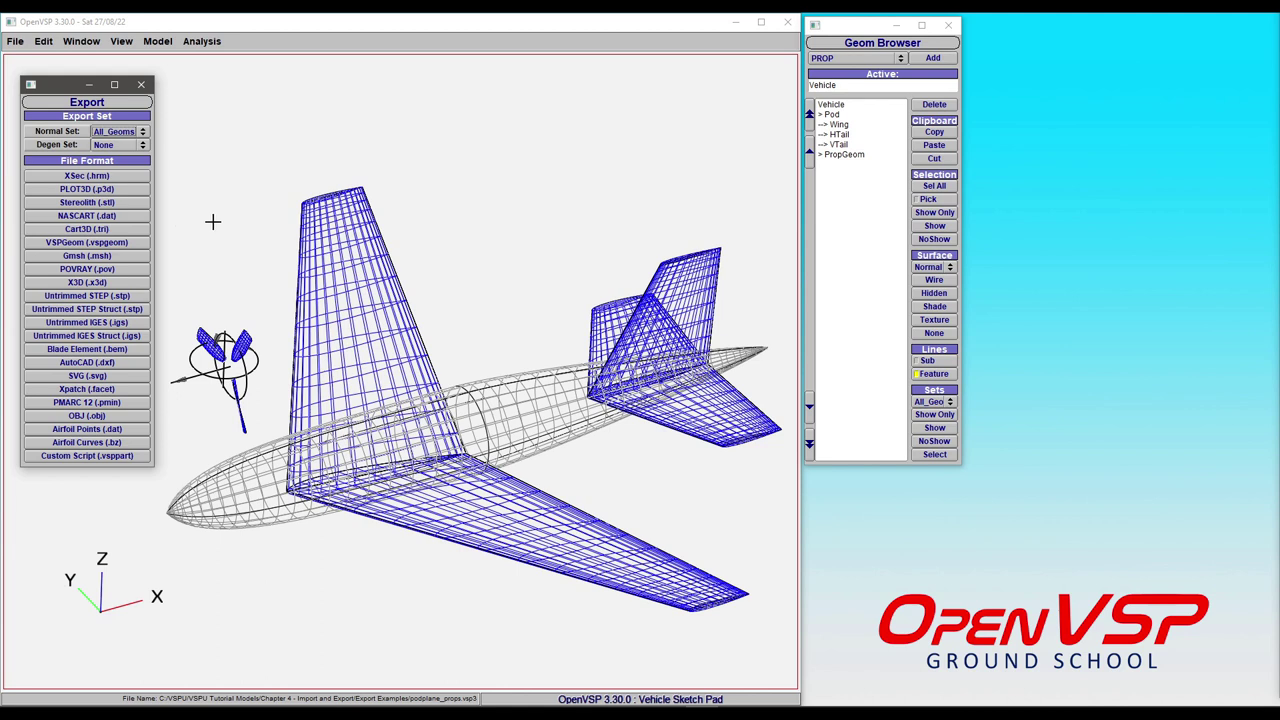
Step: Open the STL Options dialog from the Stereolith (.stl) export format
click(108, 207)
Step: Export the aircraft as an untagged STL to test.stl and inspect the resulting triangle mesh
drag(227, 101, 473, 96)
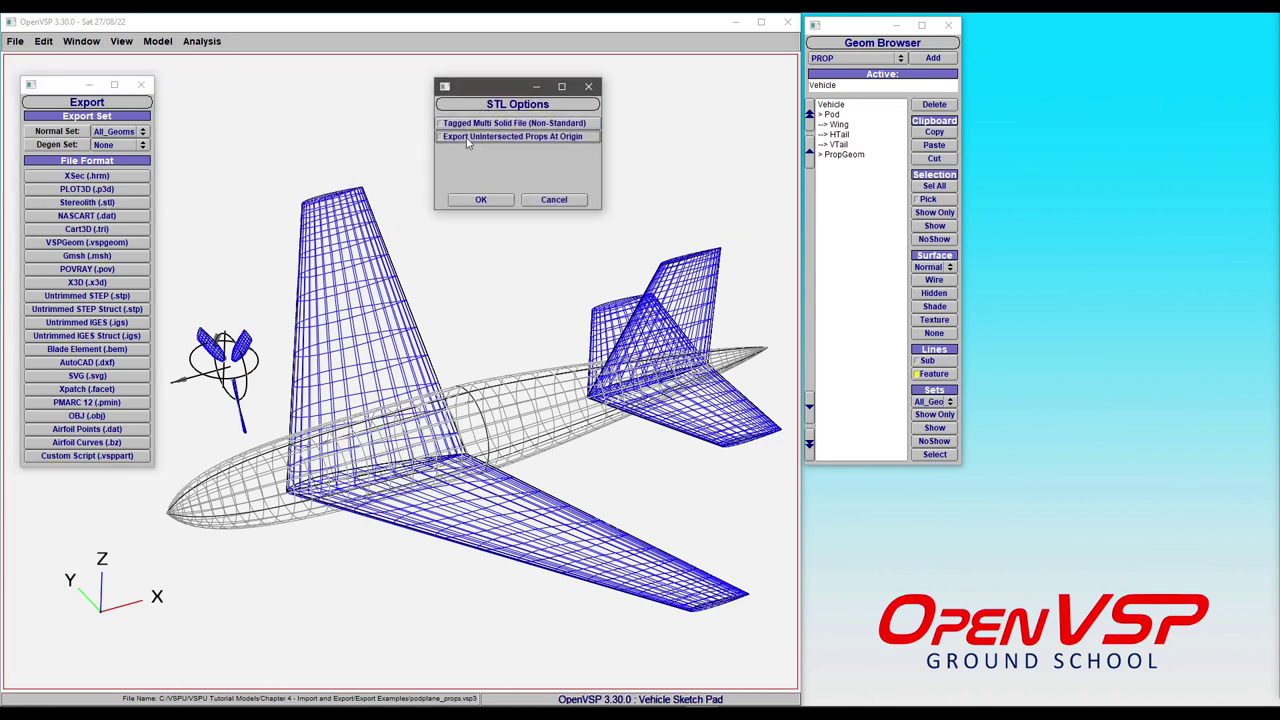
drag(370, 382, 410, 441)
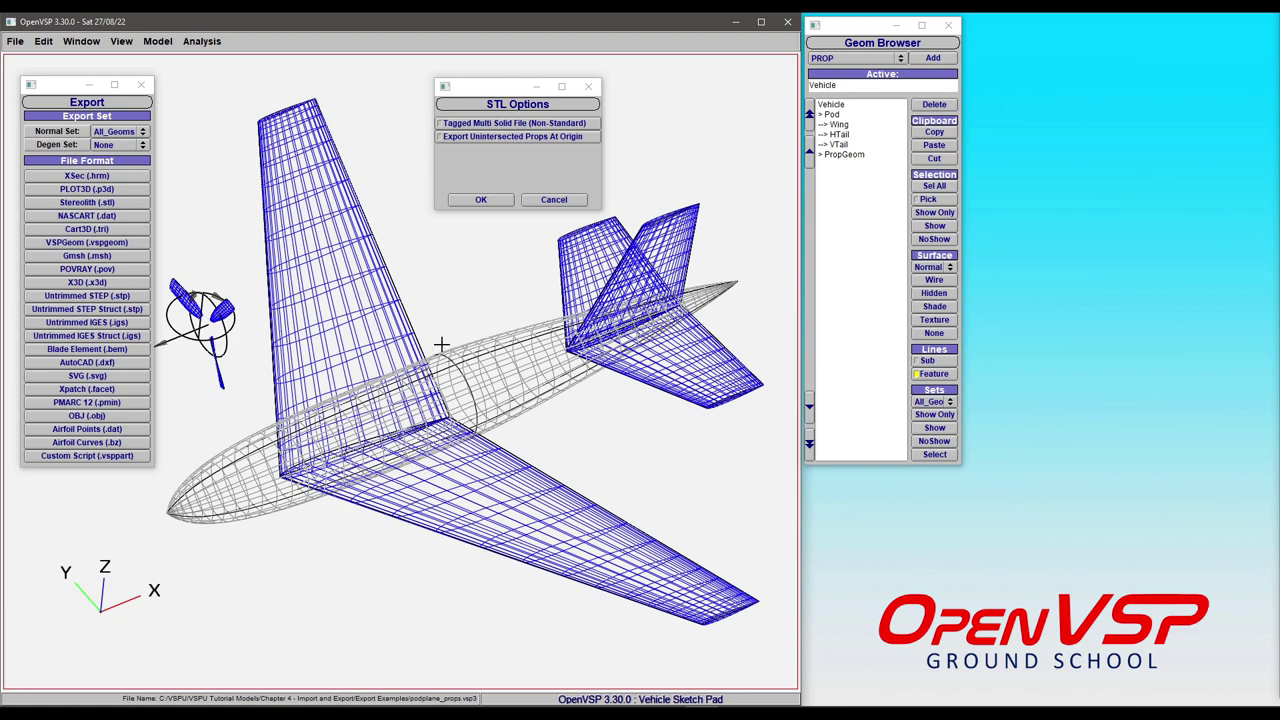
click(481, 199)
click(227, 200)
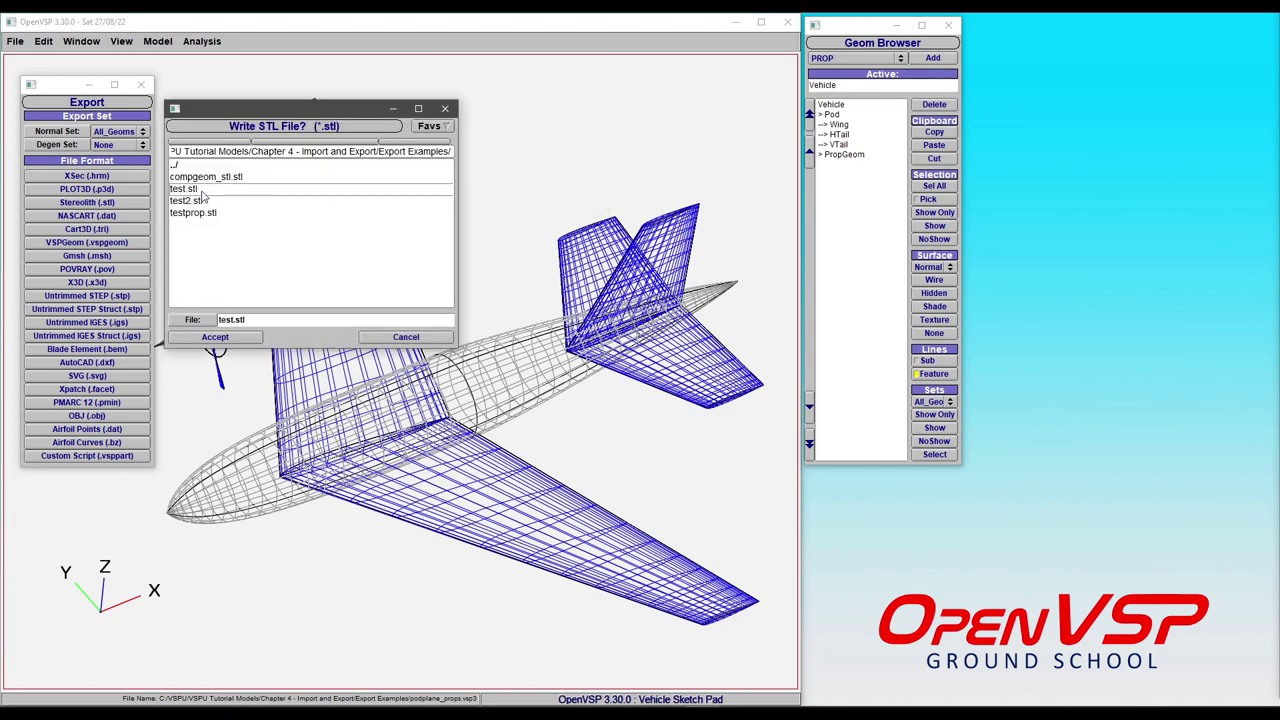
click(253, 337)
drag(338, 444, 483, 331)
drag(277, 133, 427, 313)
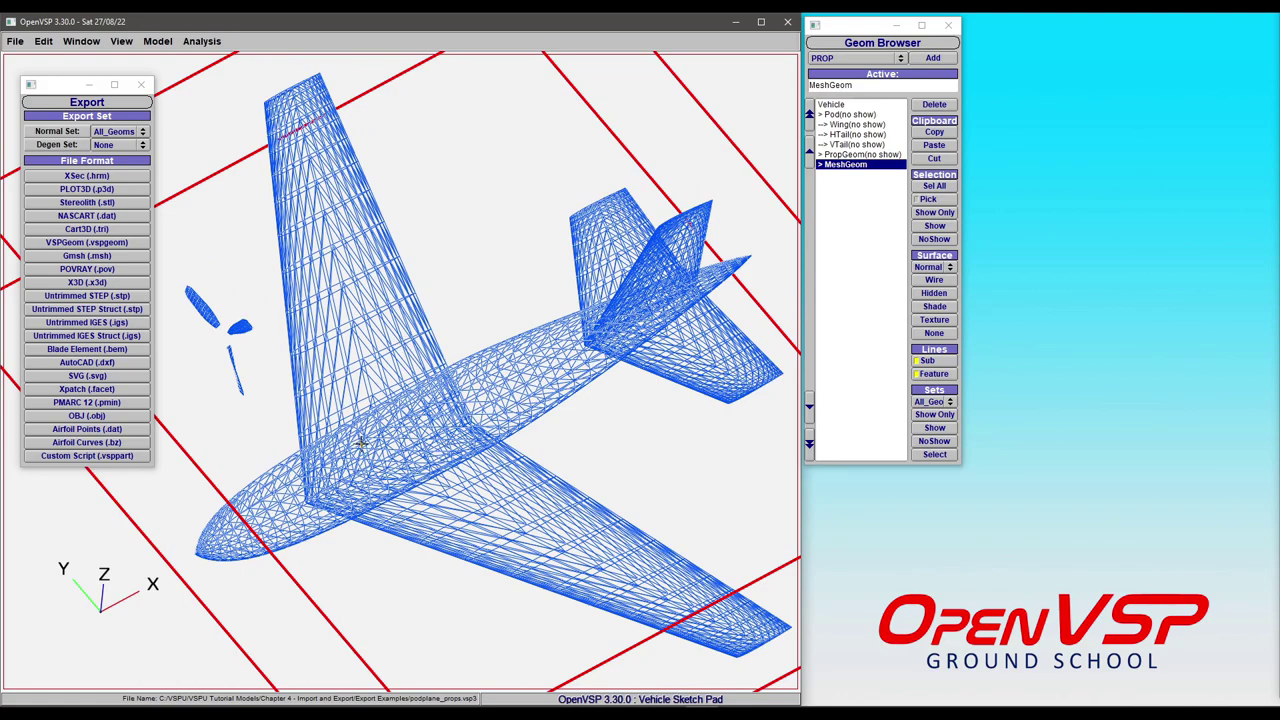
drag(365, 432, 447, 347)
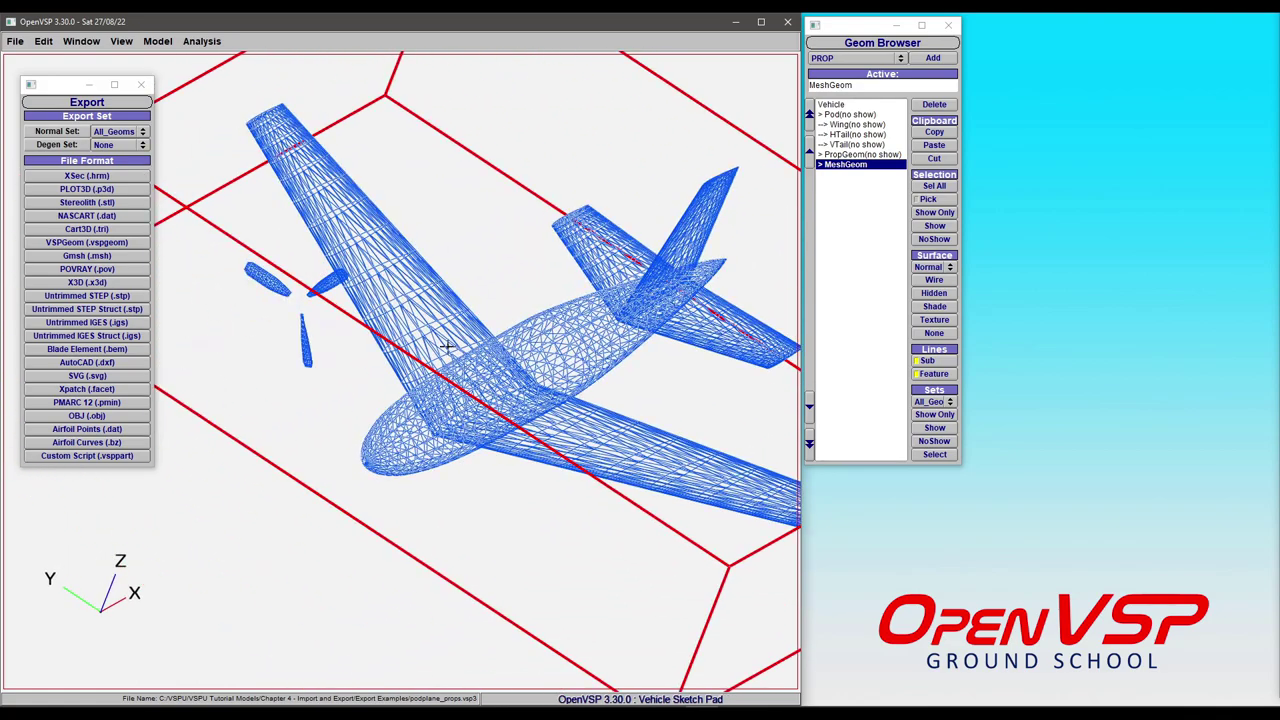
click(938, 306)
mouse_move(567, 357)
mouse_down()
mouse_move(526, 377)
mouse_move(363, 109)
mouse_move(393, 70)
mouse_move(400, 180)
mouse_move(420, 230)
mouse_move(460, 260)
mouse_up()
click(934, 280)
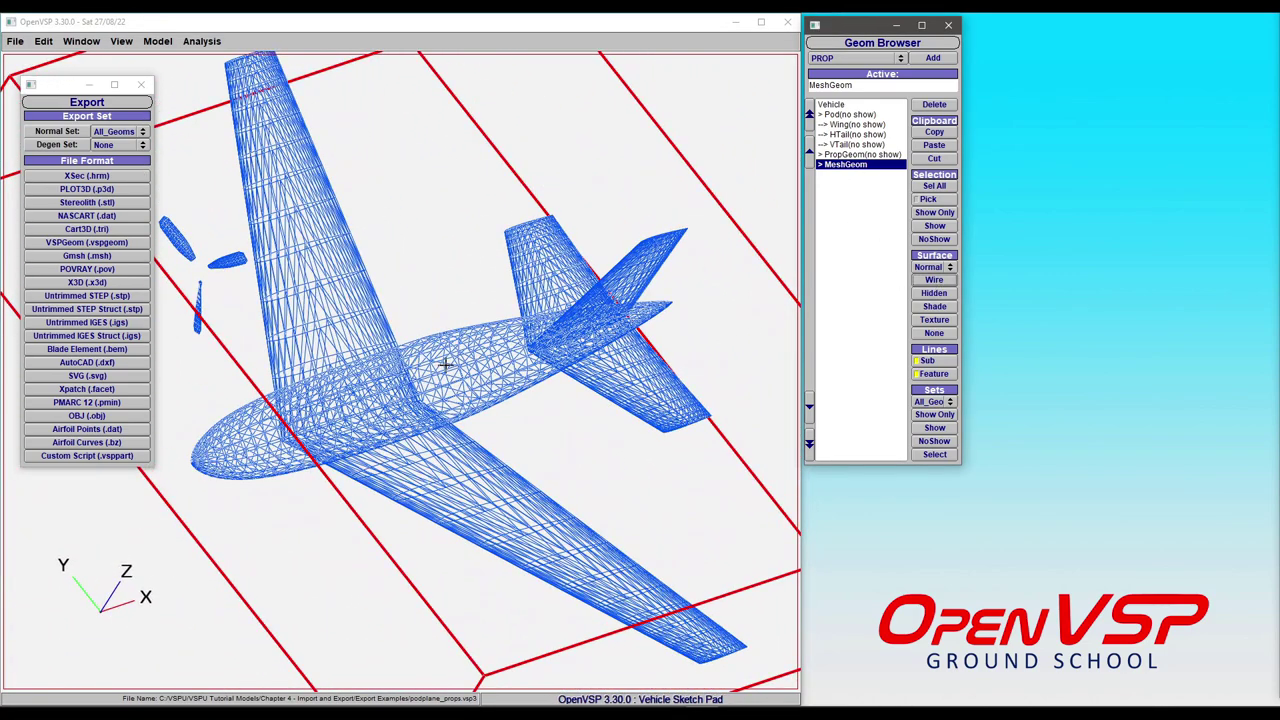
scroll(447, 363, up, 5)
mouse_move(447, 363)
mouse_down()
mouse_move(356, 394)
mouse_move(500, 343)
mouse_move(480, 366)
mouse_move(373, 403)
mouse_up()
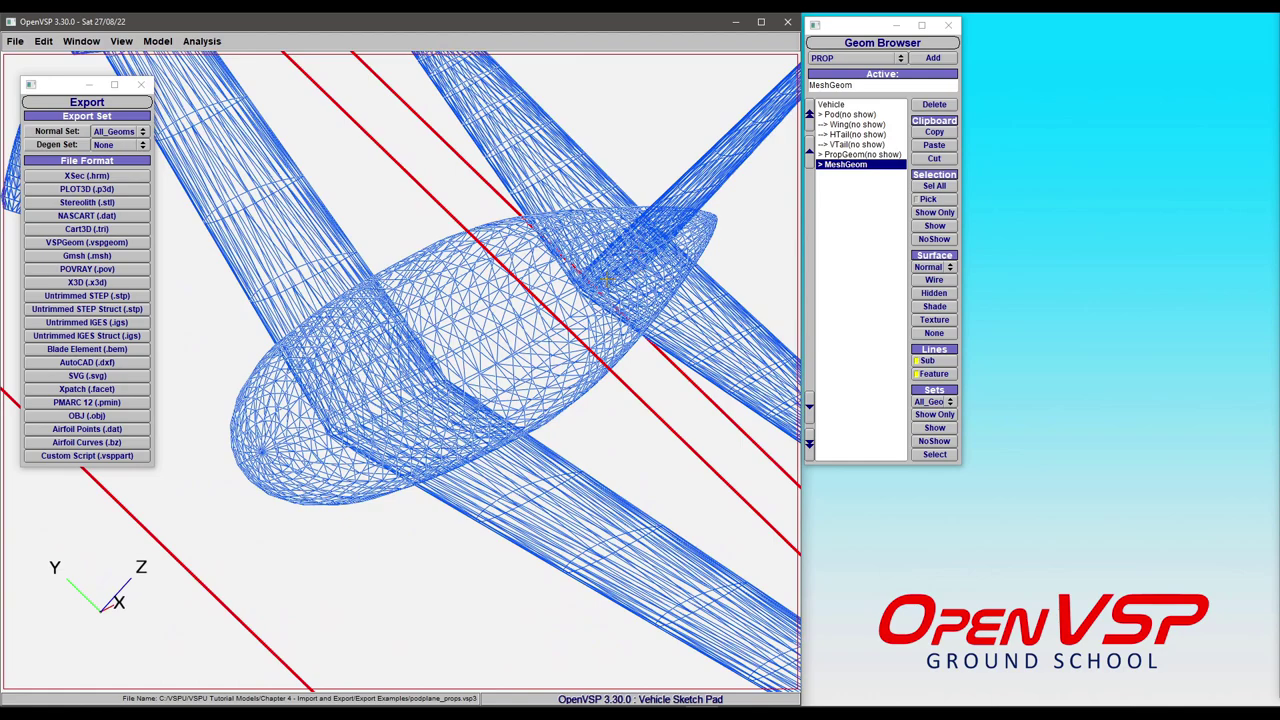
scroll(605, 278, down, 5)
drag(605, 278, 445, 370)
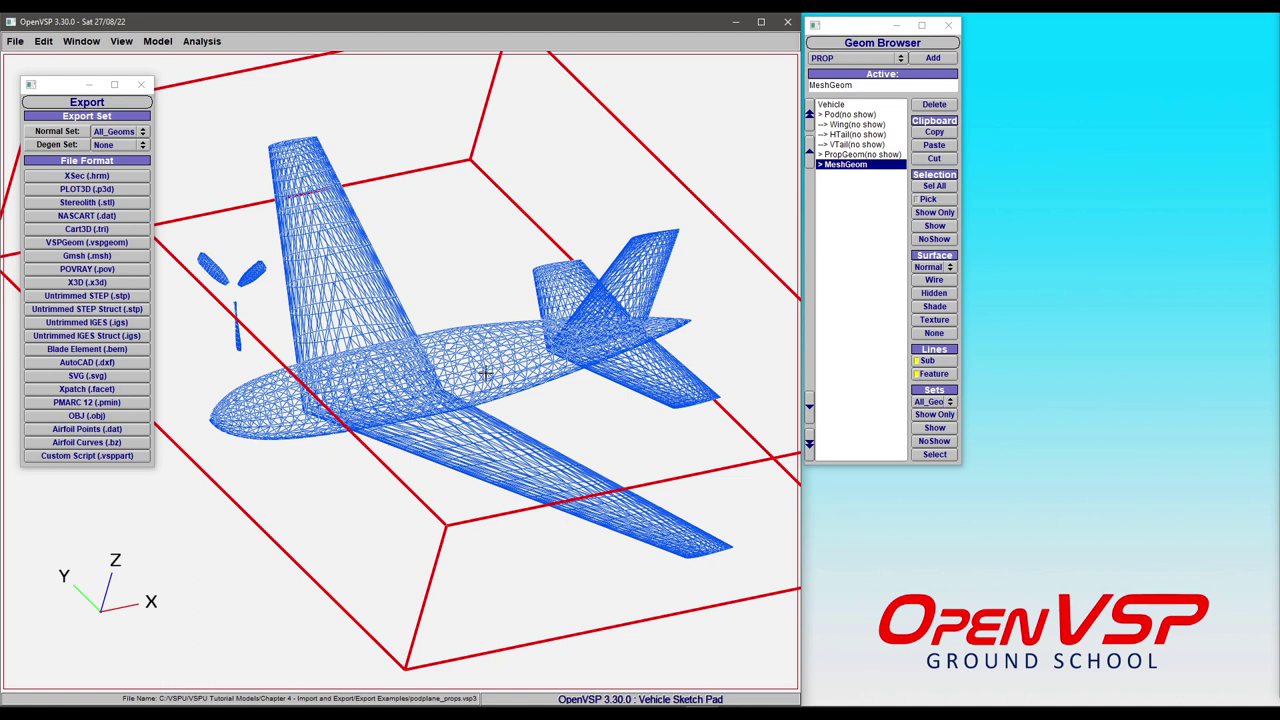
Step: Delete the previous mesh, show all components, and export a tagged multi-solid STL file
click(934, 104)
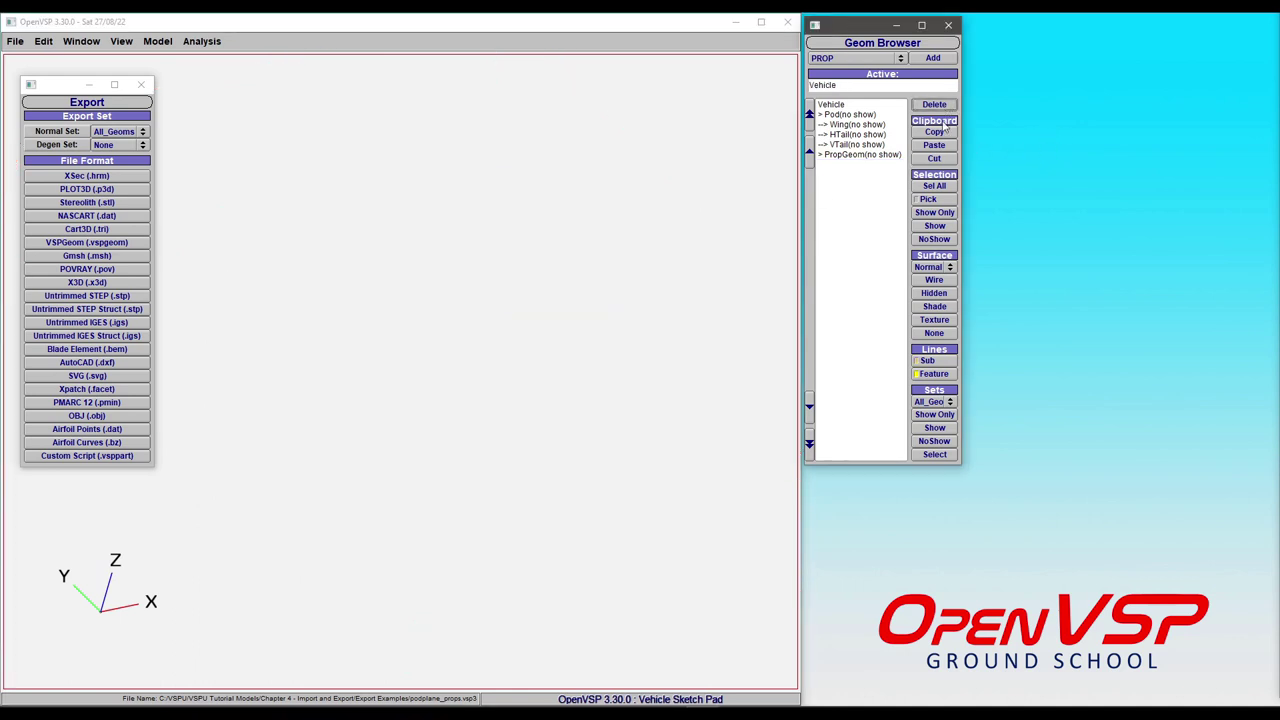
click(946, 415)
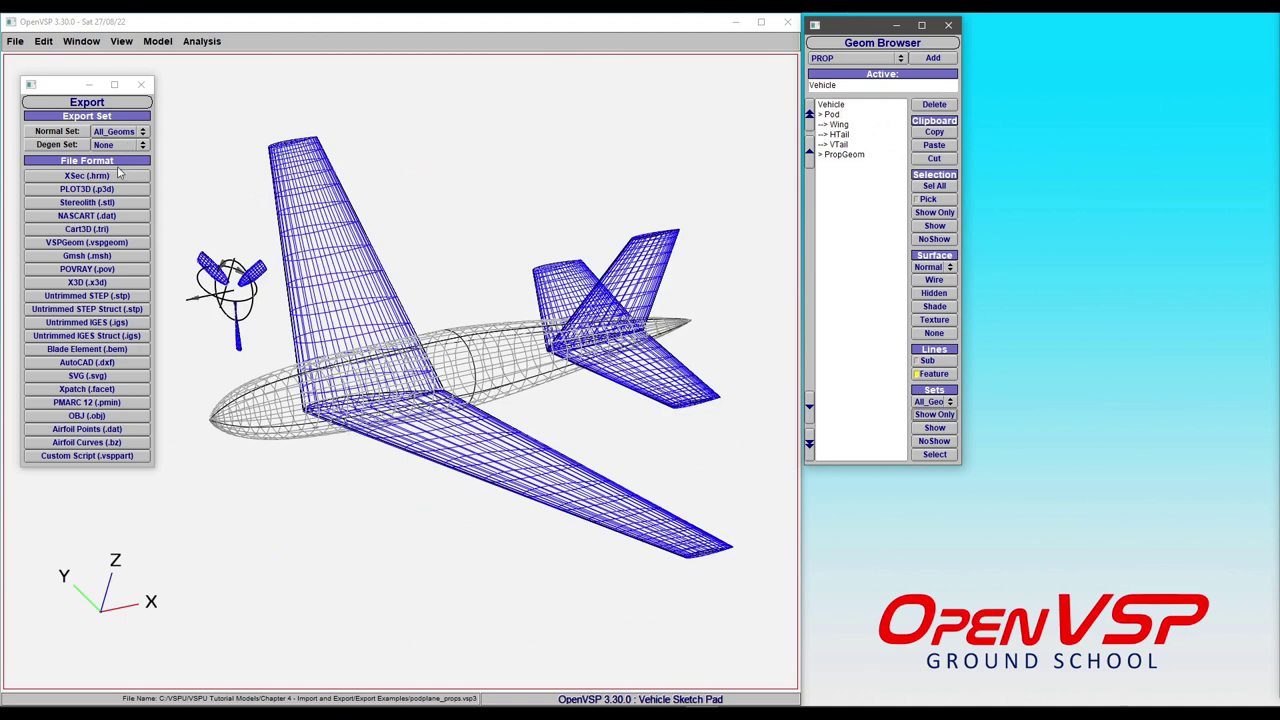
click(121, 203)
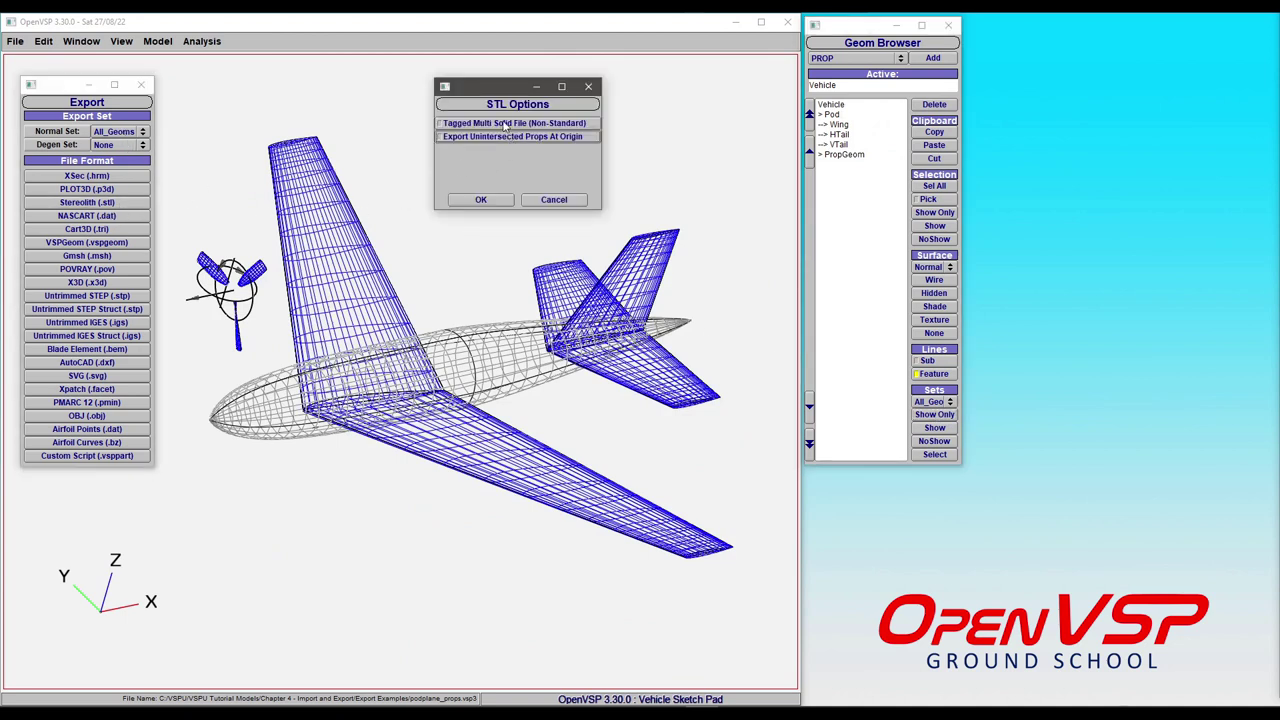
click(505, 201)
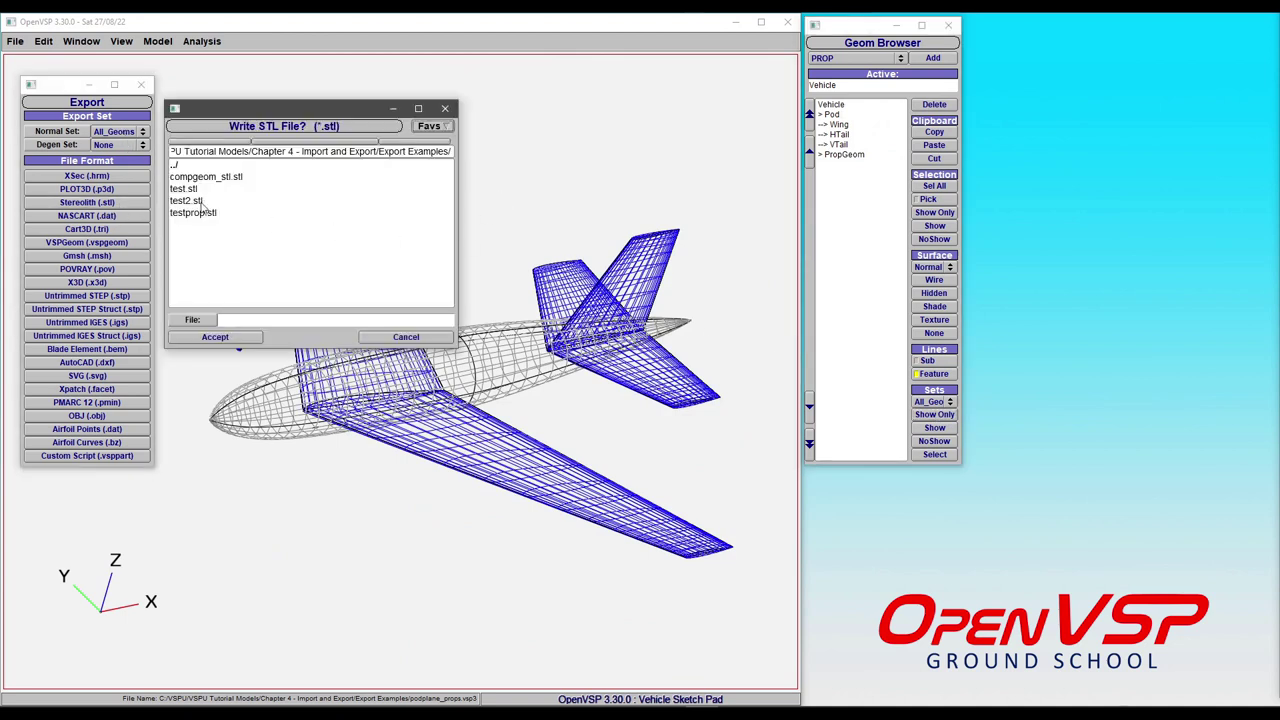
click(200, 205)
click(214, 336)
Step: Inspect the coloured tagged mesh, then delete it and restore the original components
drag(360, 366, 294, 385)
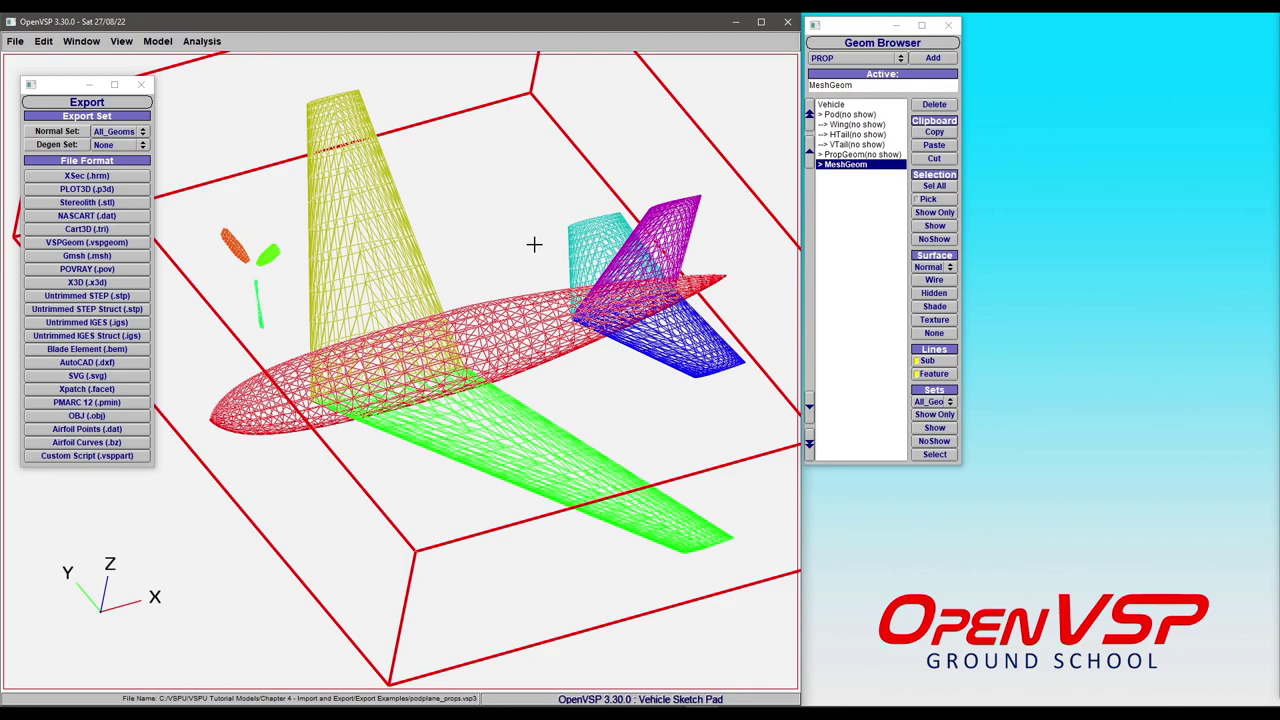
drag(558, 264, 445, 415)
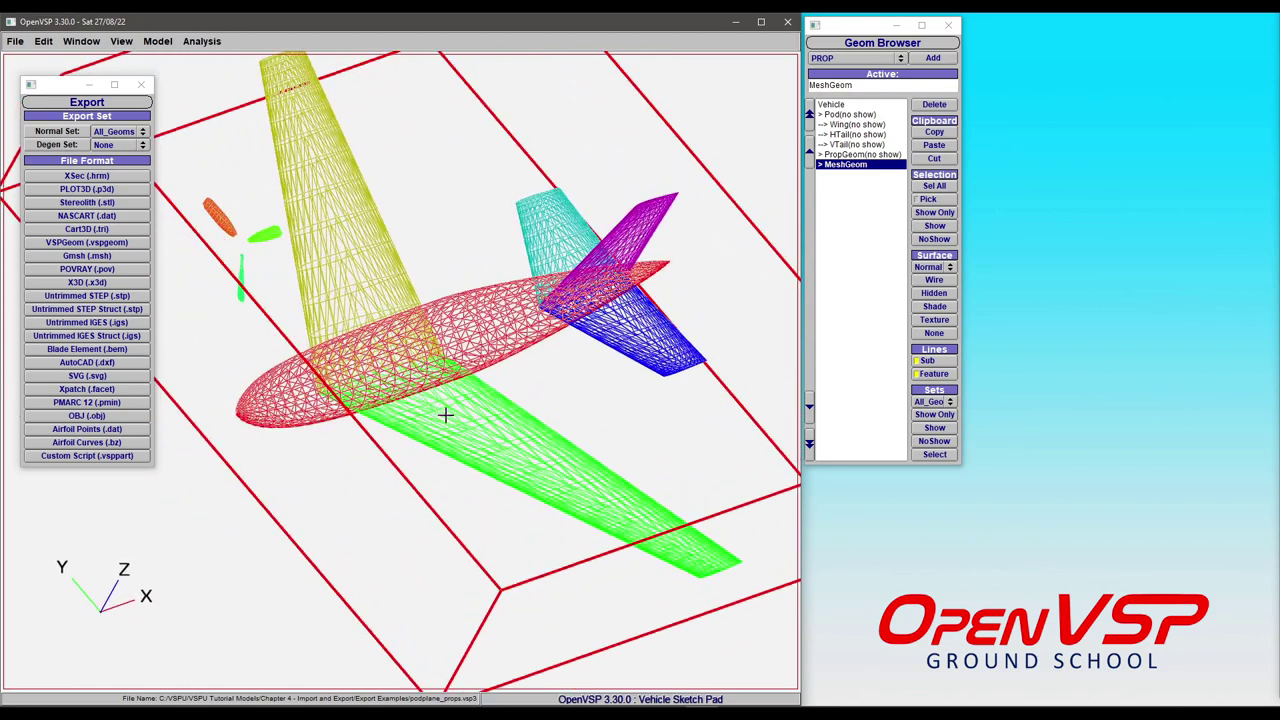
click(936, 104)
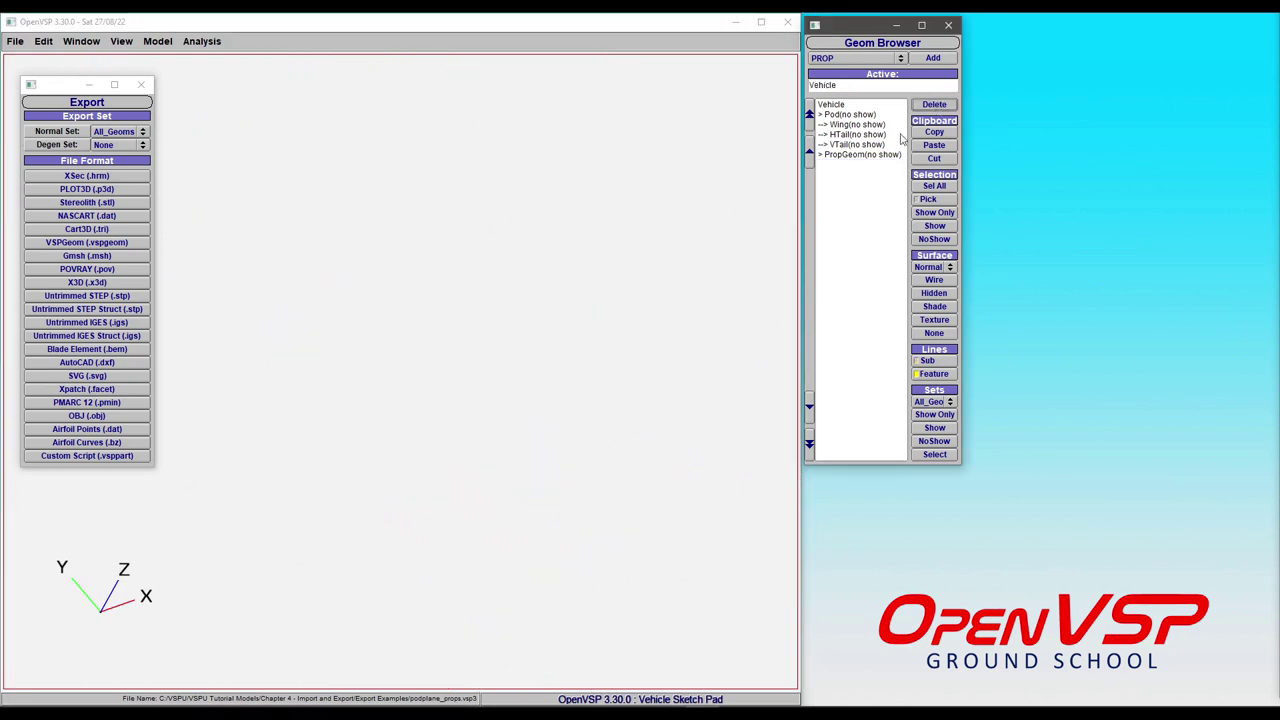
click(934, 414)
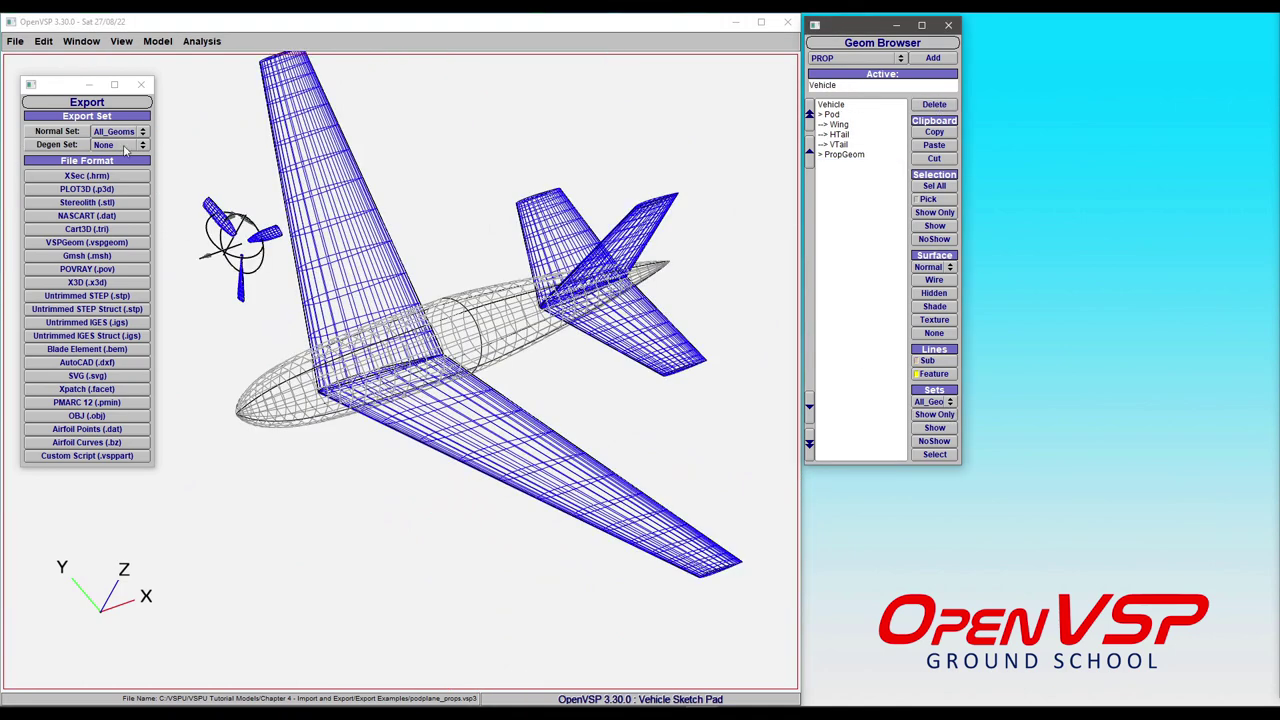
Step: Review STL options with tagged multi-solid off and props at origin on, then cancel and open the export set list
click(105, 202)
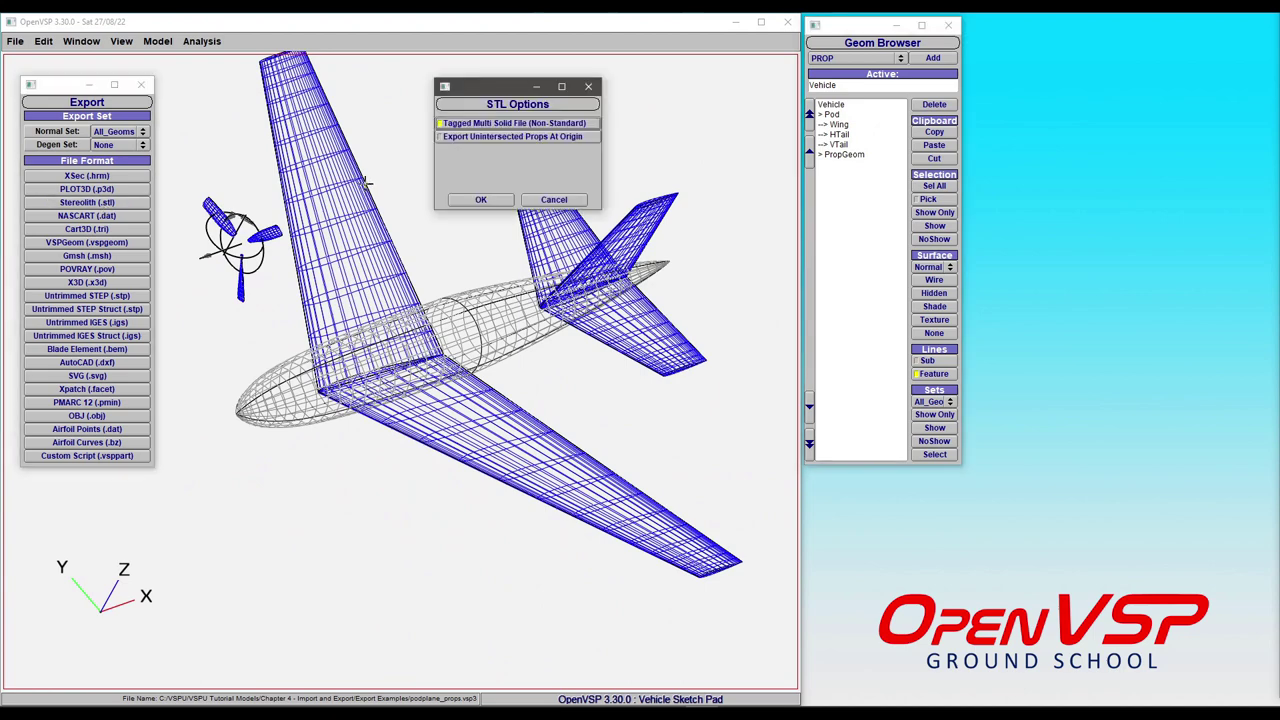
click(455, 137)
click(472, 124)
right_drag(352, 292, 374, 335)
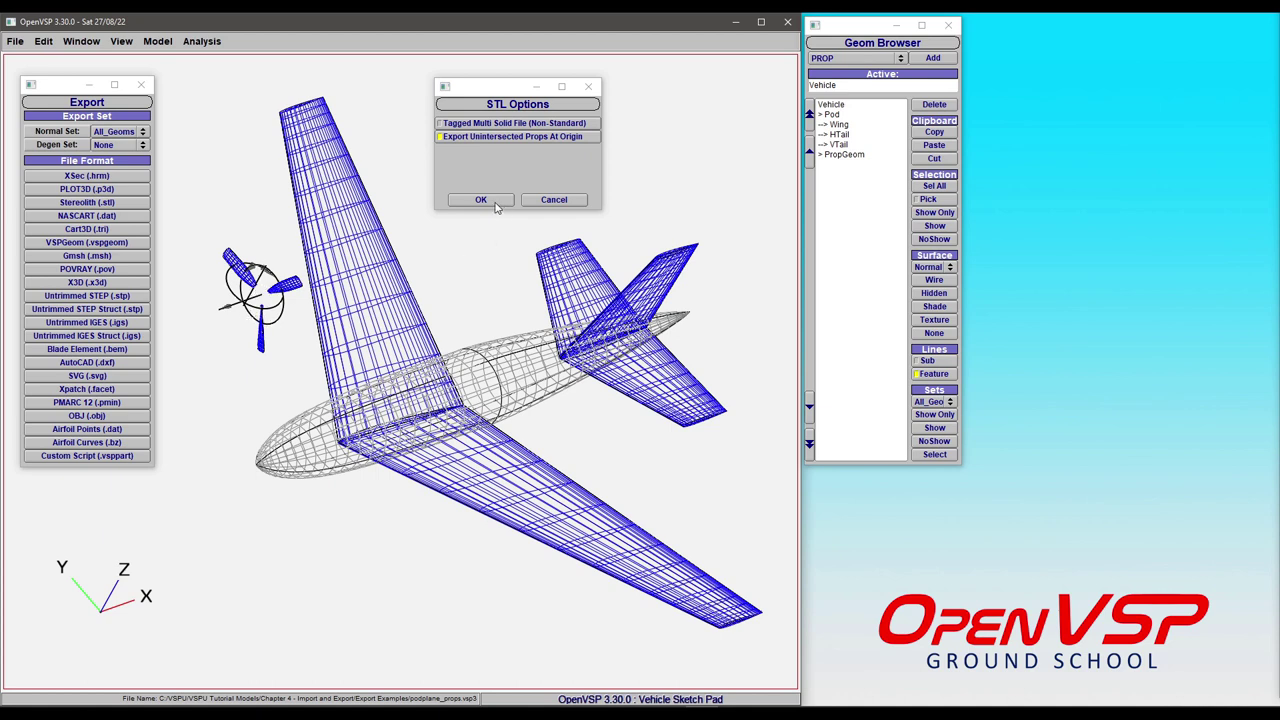
click(548, 203)
click(128, 134)
Step: Export the Prop set with unintersected props at origin to testprop.stl
click(140, 157)
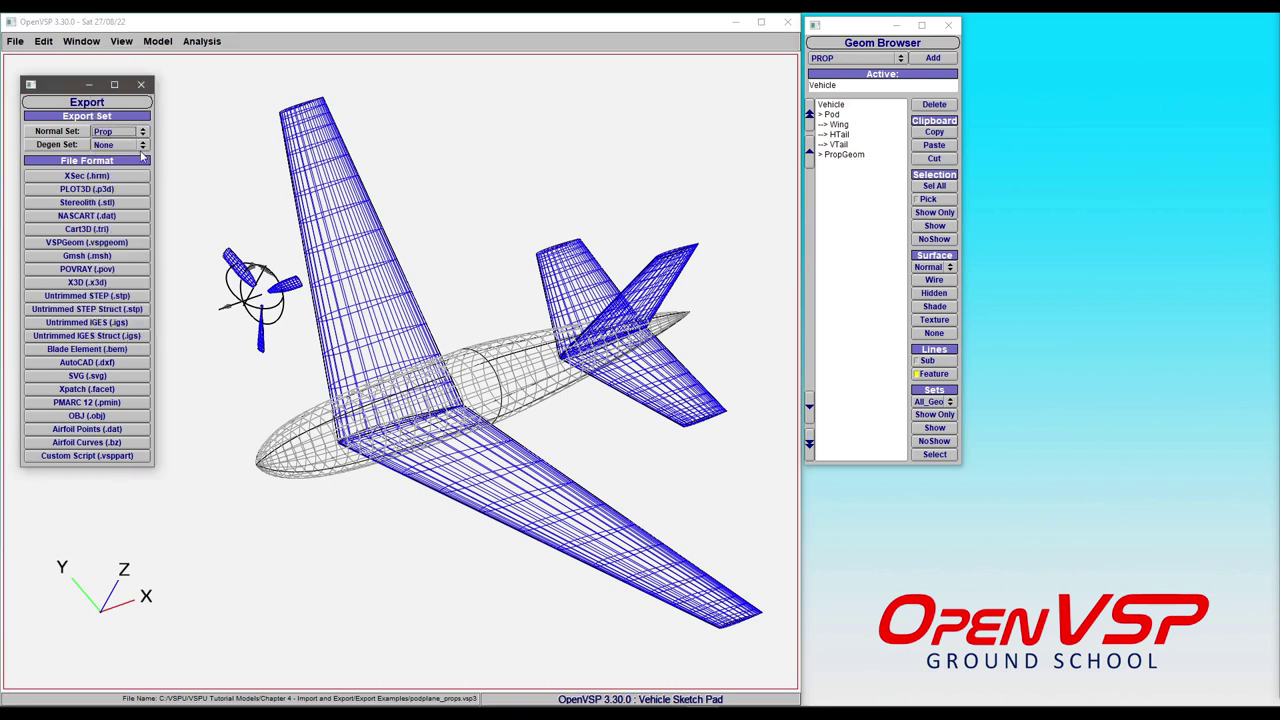
click(119, 203)
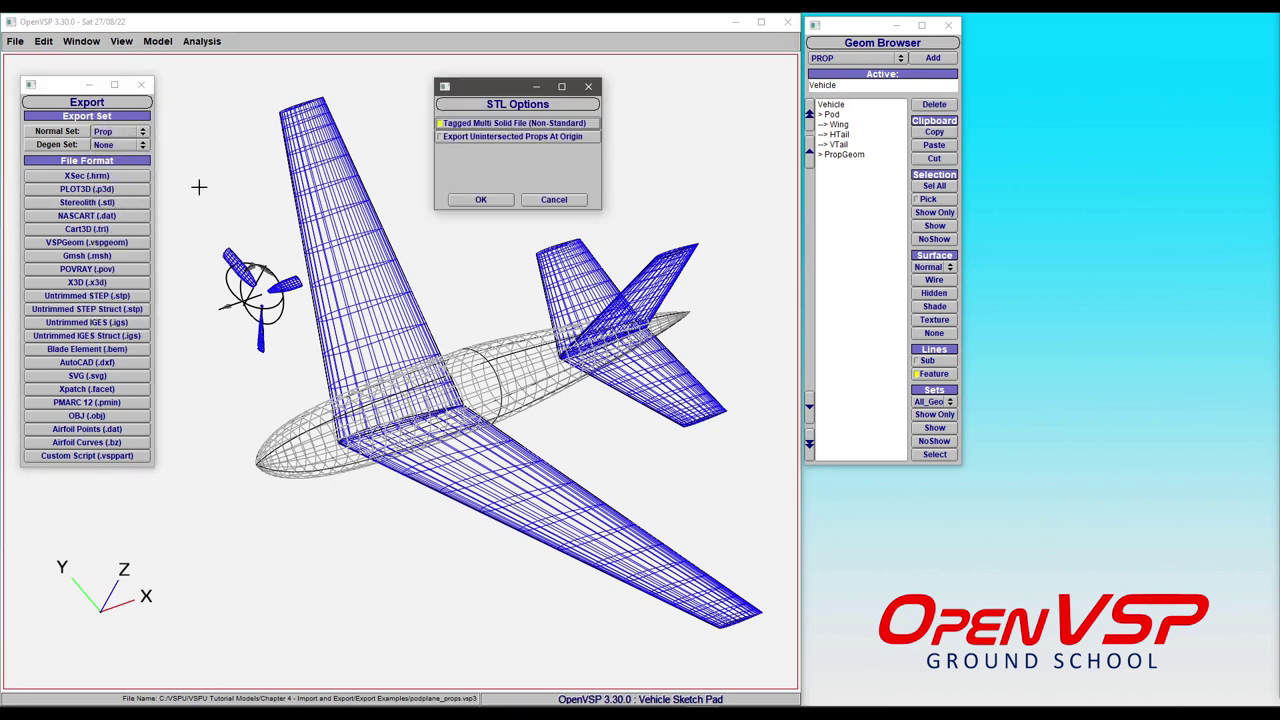
click(499, 139)
click(491, 201)
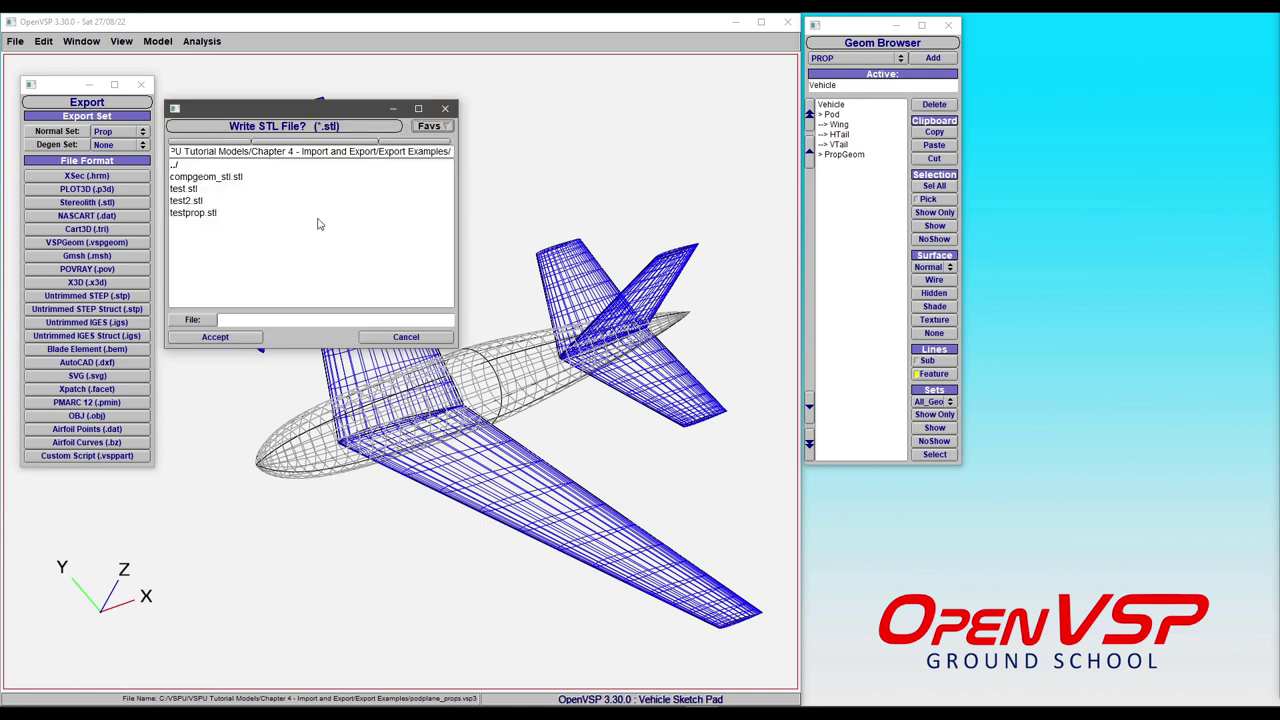
click(215, 219)
click(239, 337)
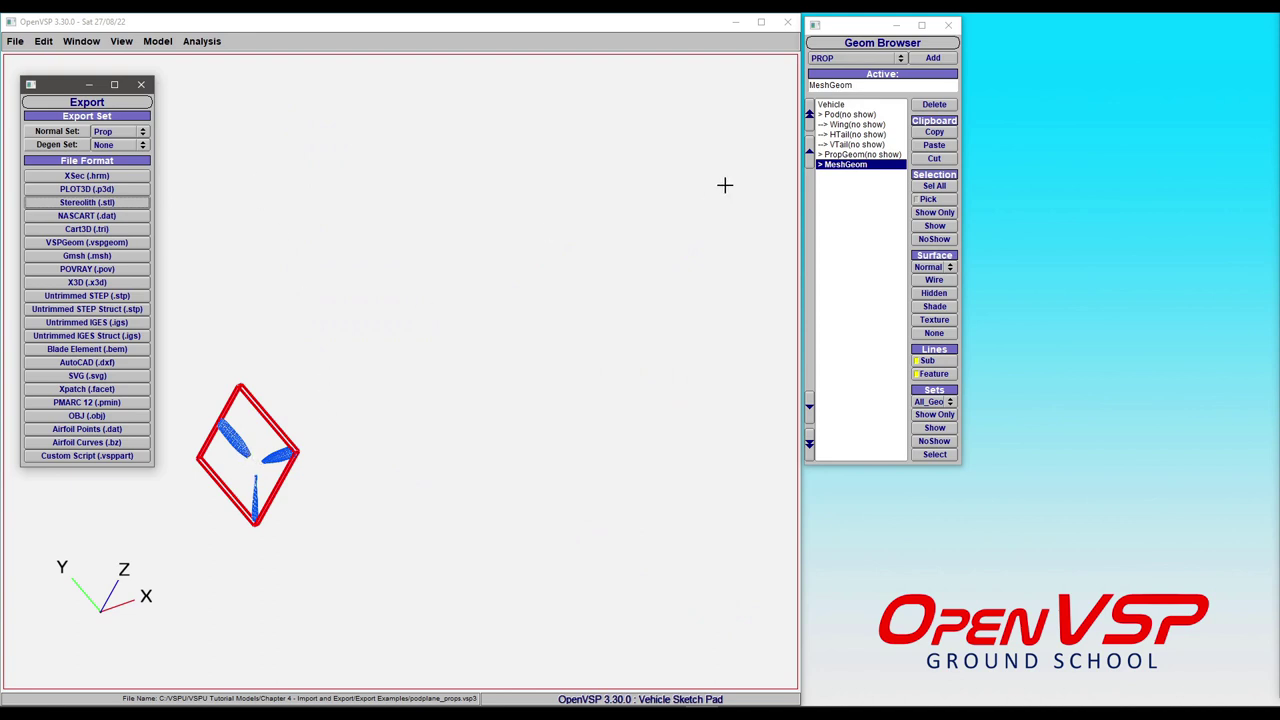
Step: Show all hidden components again and delete the old MeshGeom
click(934, 427)
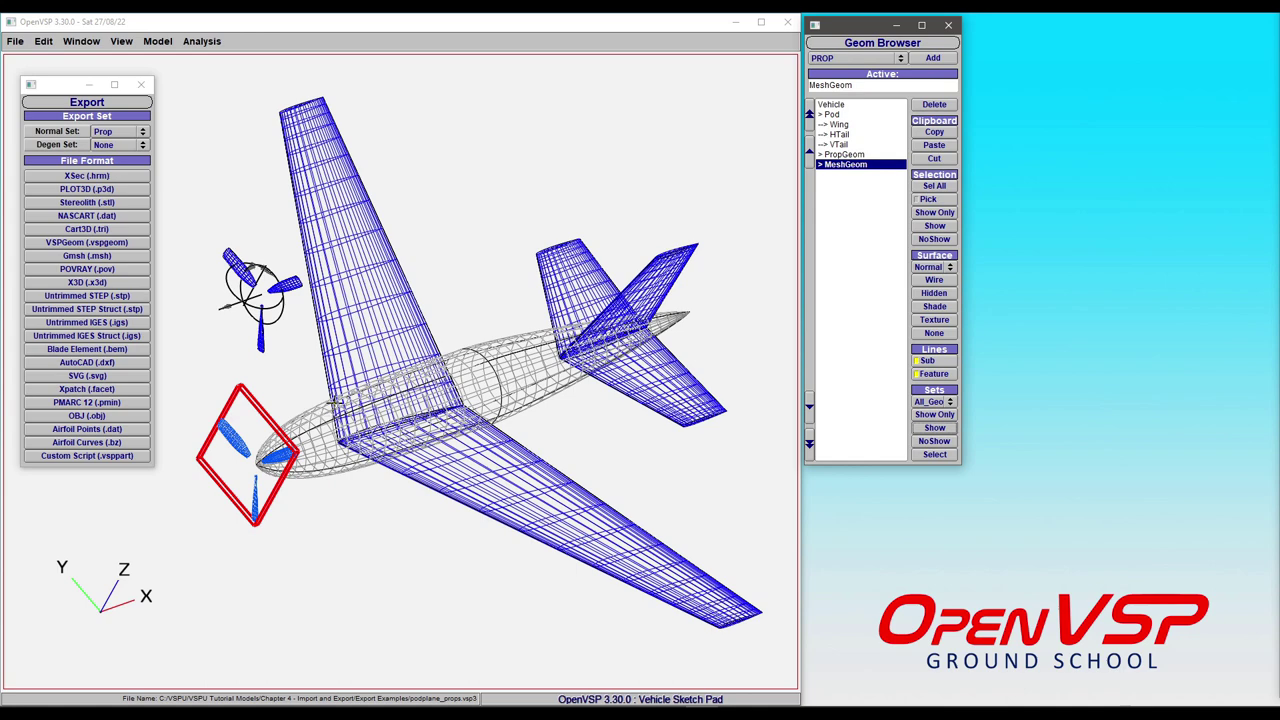
drag(520, 303, 584, 332)
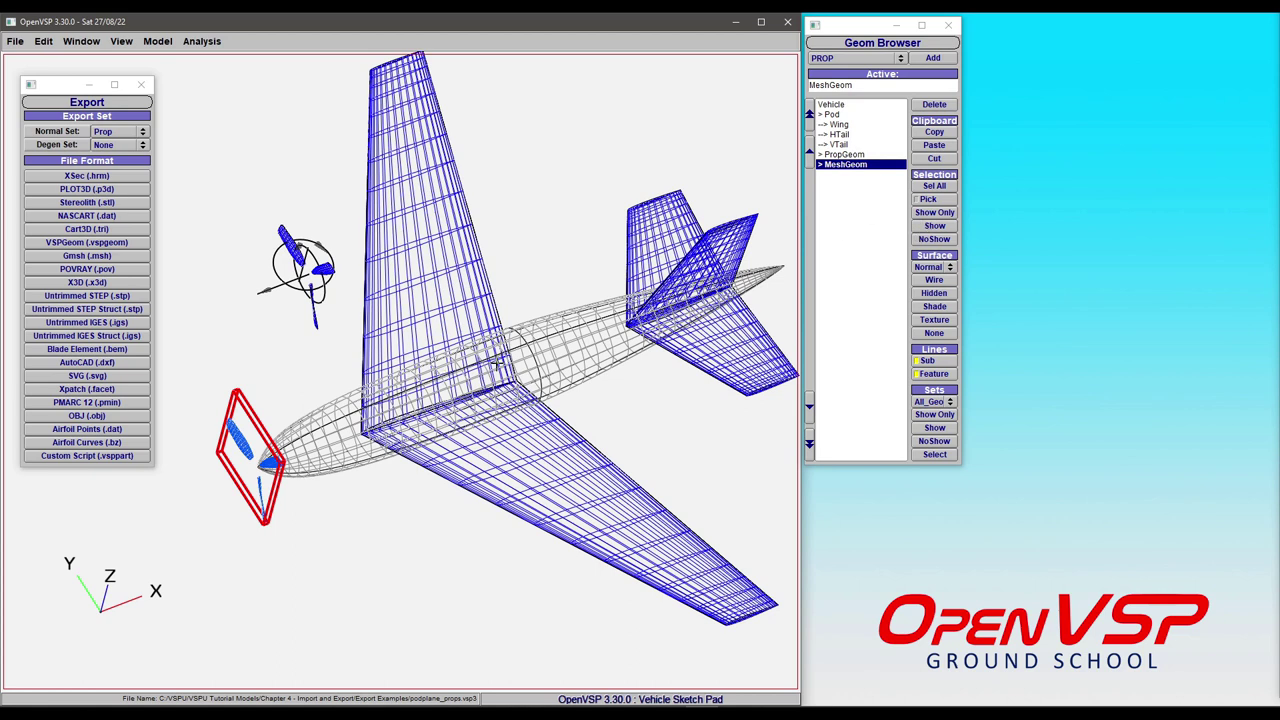
click(936, 106)
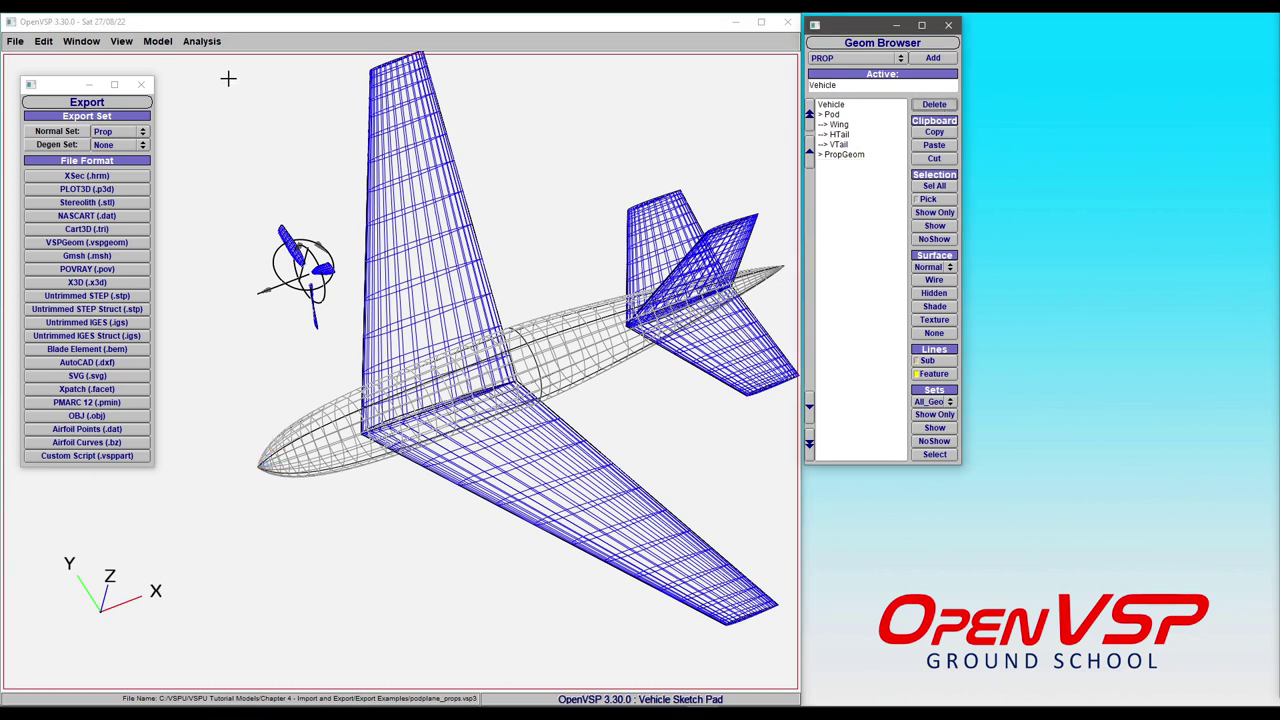
Step: Run Comp Geom to intersect all five components into one mesh, wetted area 86.363
click(201, 41)
click(207, 59)
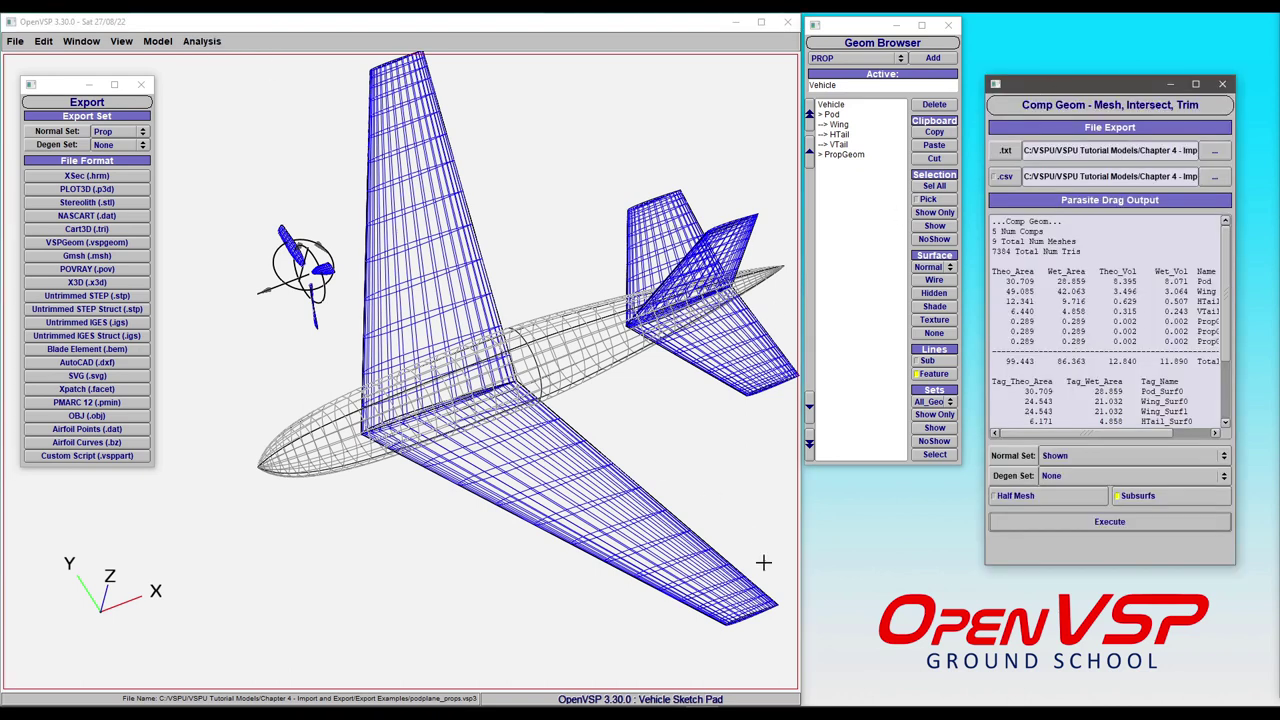
click(1108, 522)
drag(486, 449, 568, 376)
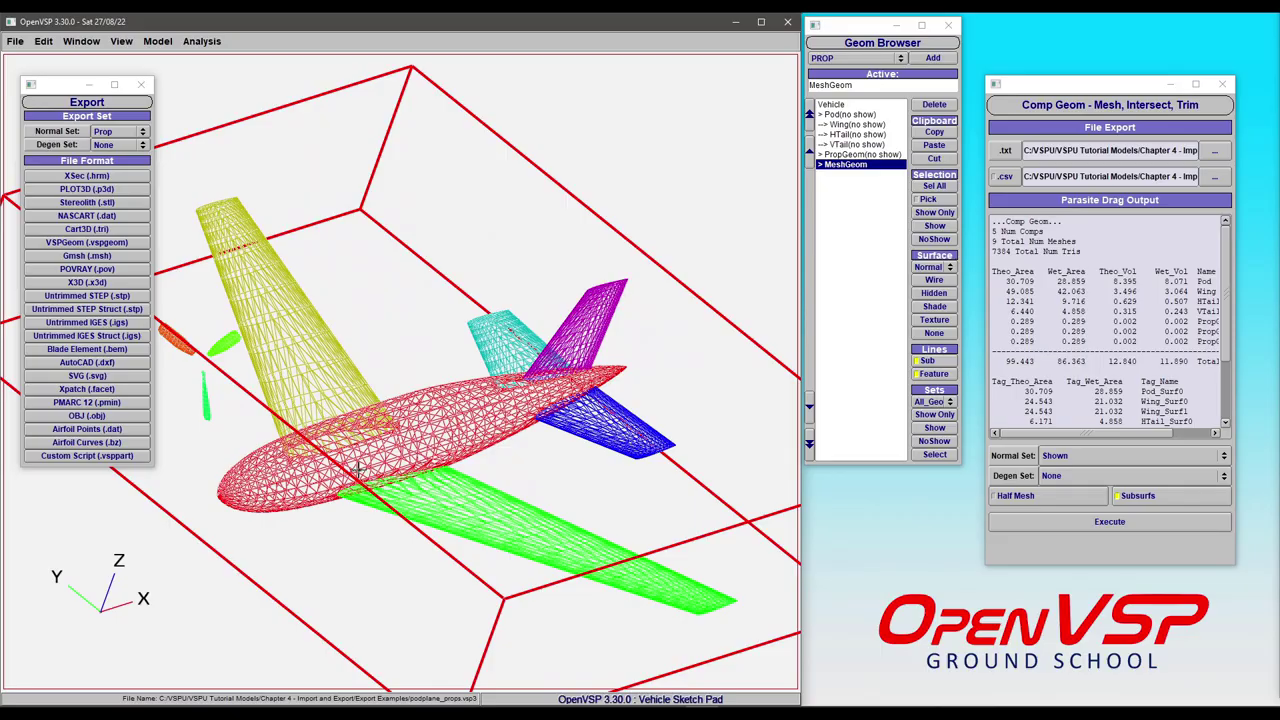
scroll(358, 468, up, 3)
drag(358, 468, 427, 437)
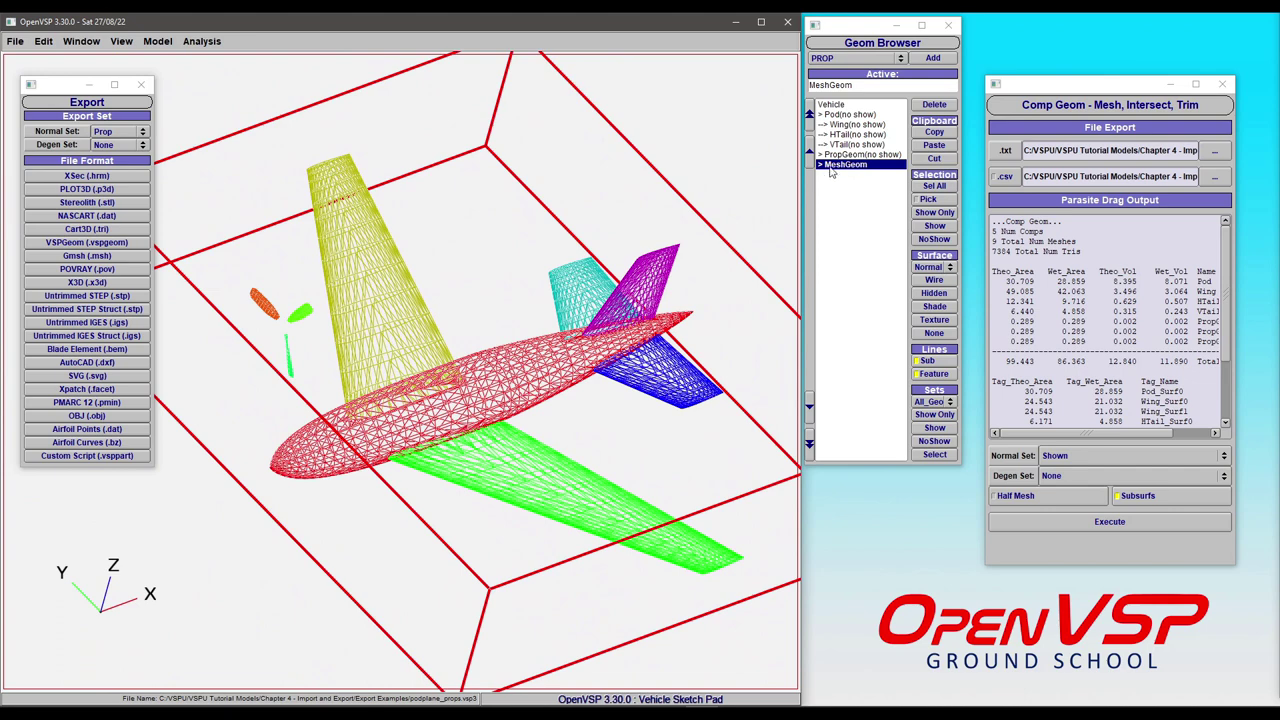
click(128, 132)
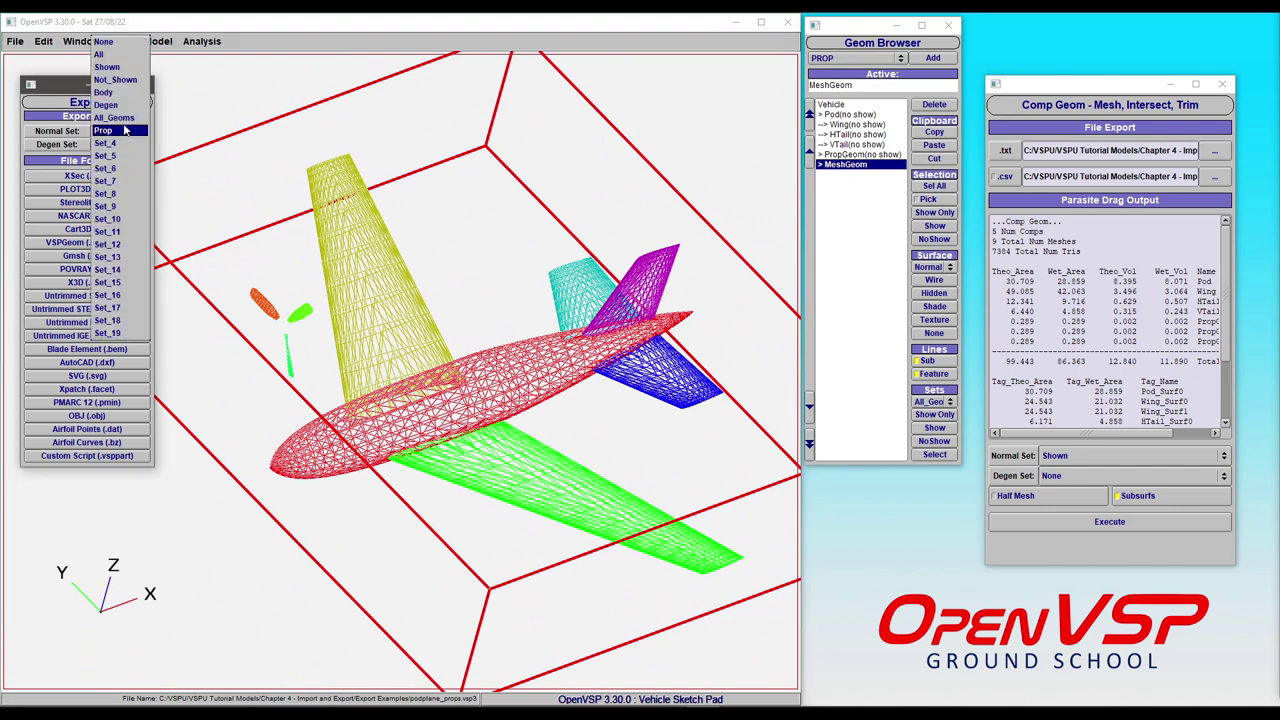
Step: Export the Shown set as STL, overwriting compgeom_stl.stl
click(115, 67)
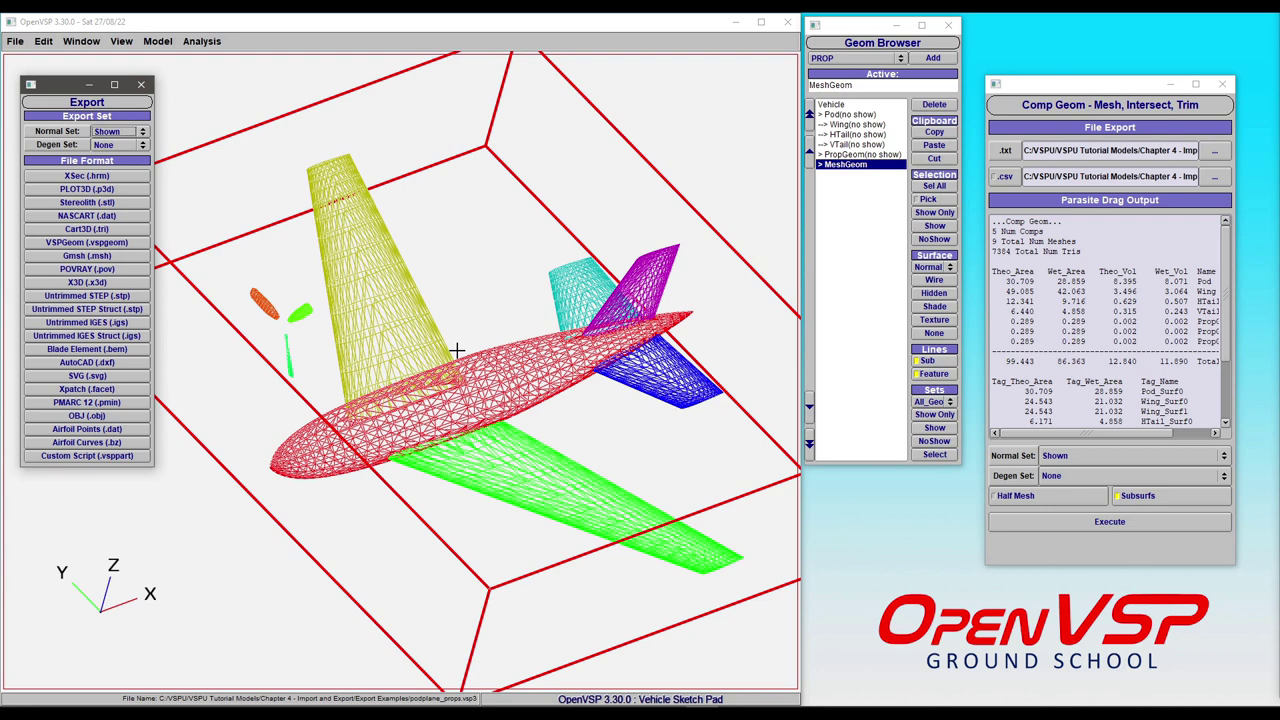
click(133, 204)
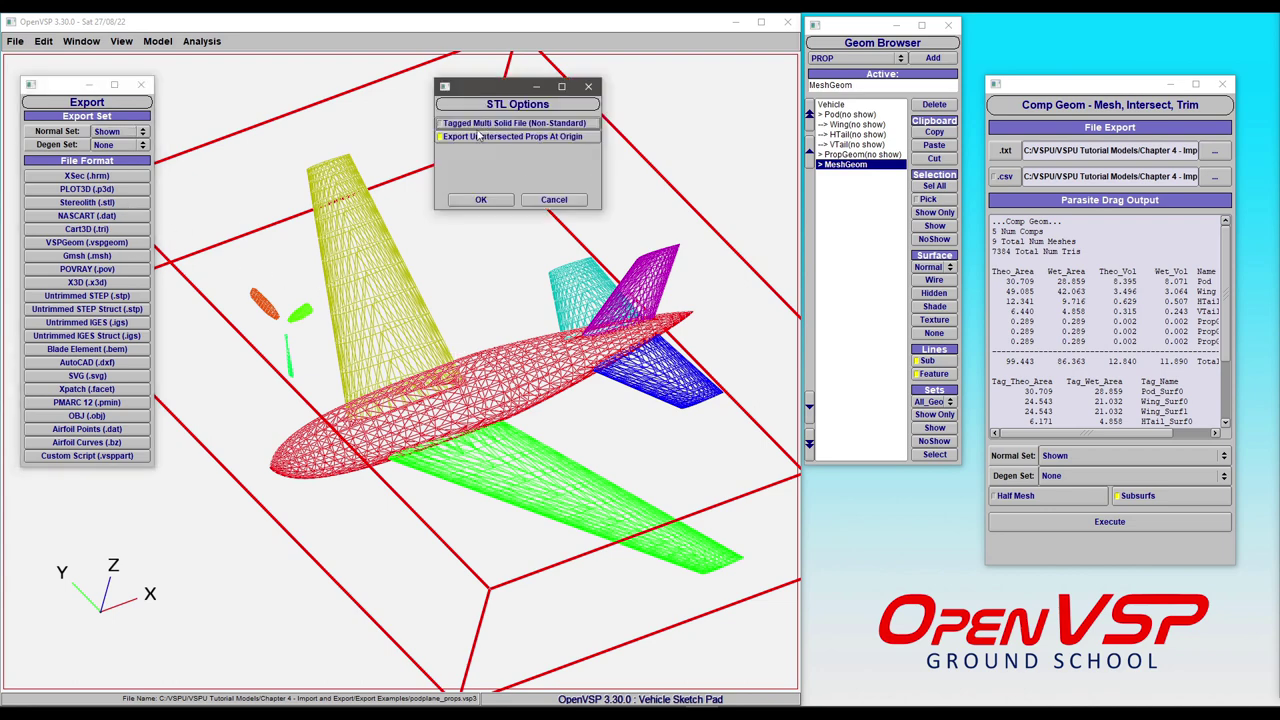
click(480, 196)
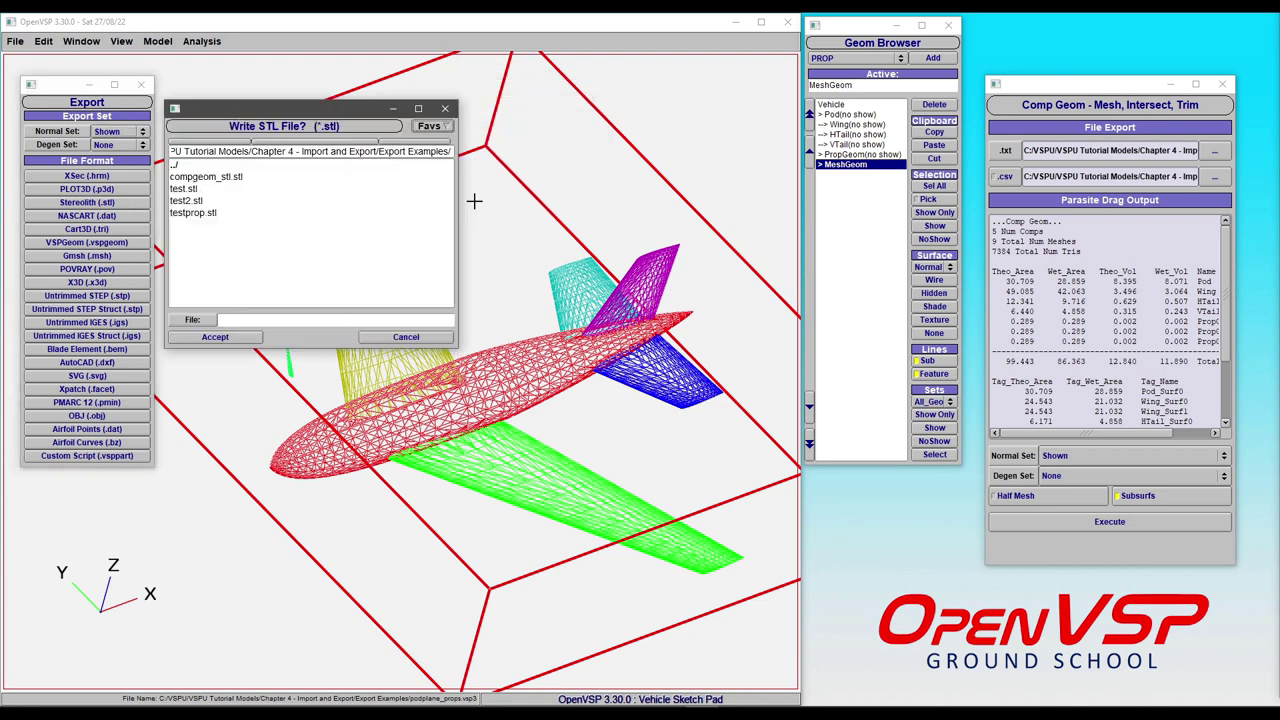
click(207, 179)
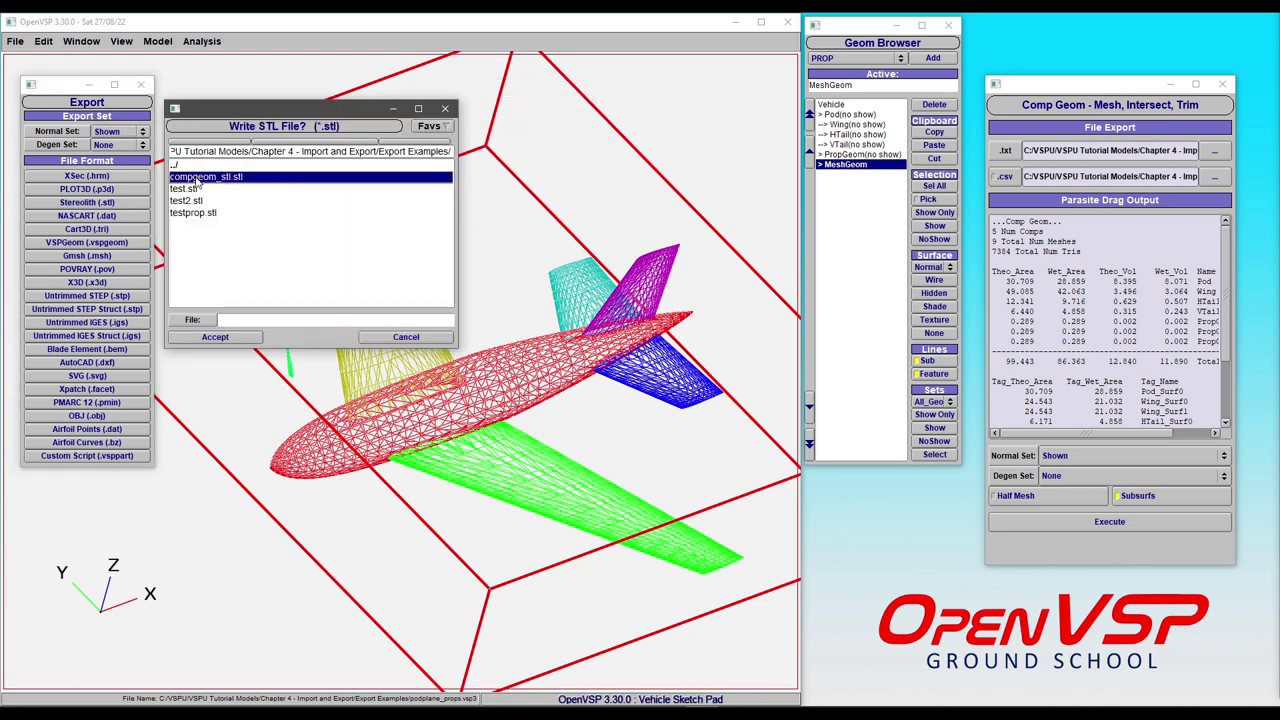
click(216, 337)
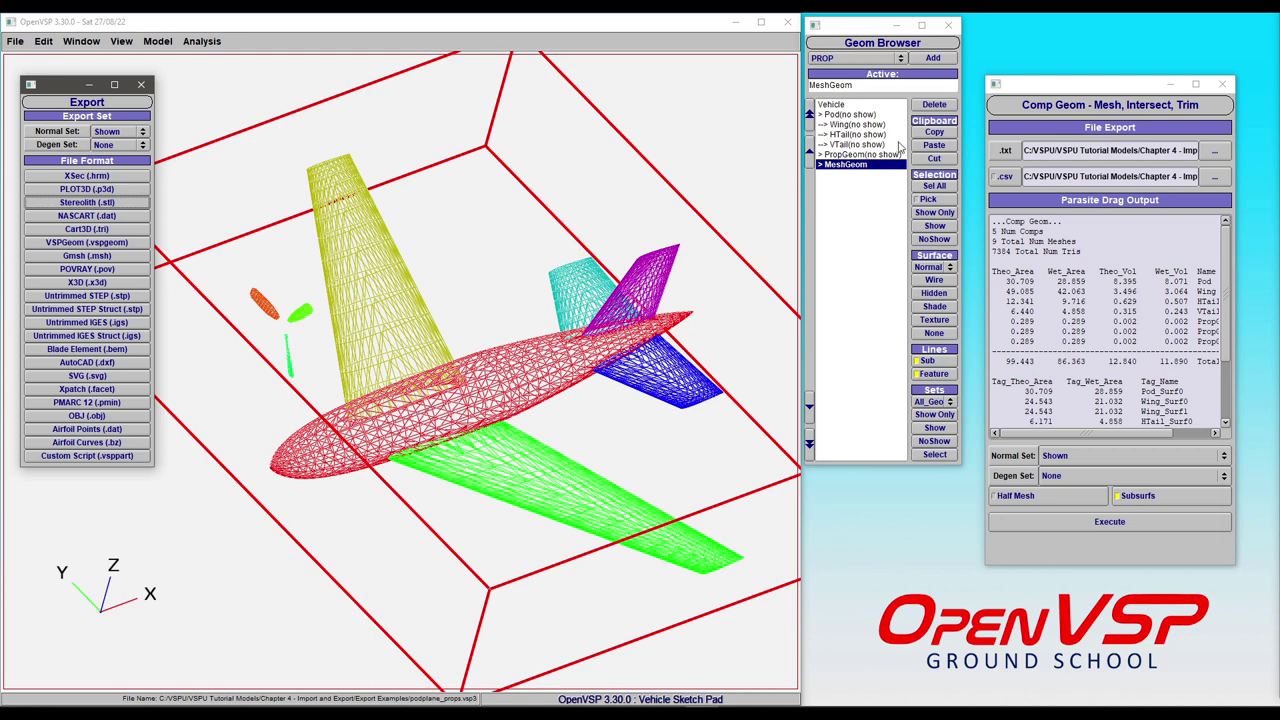
Step: Hide the computed MeshGeom and import compgeom_stl.stl as a new wireframe aircraft mesh
click(936, 240)
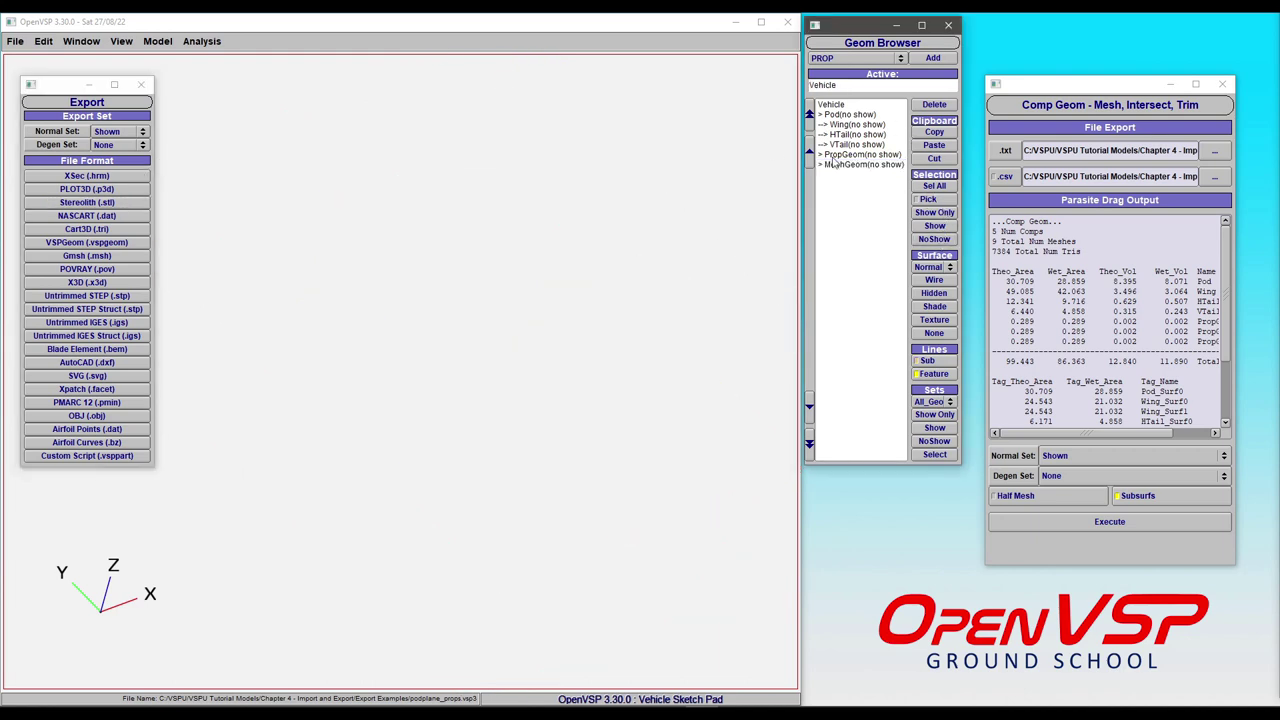
click(16, 41)
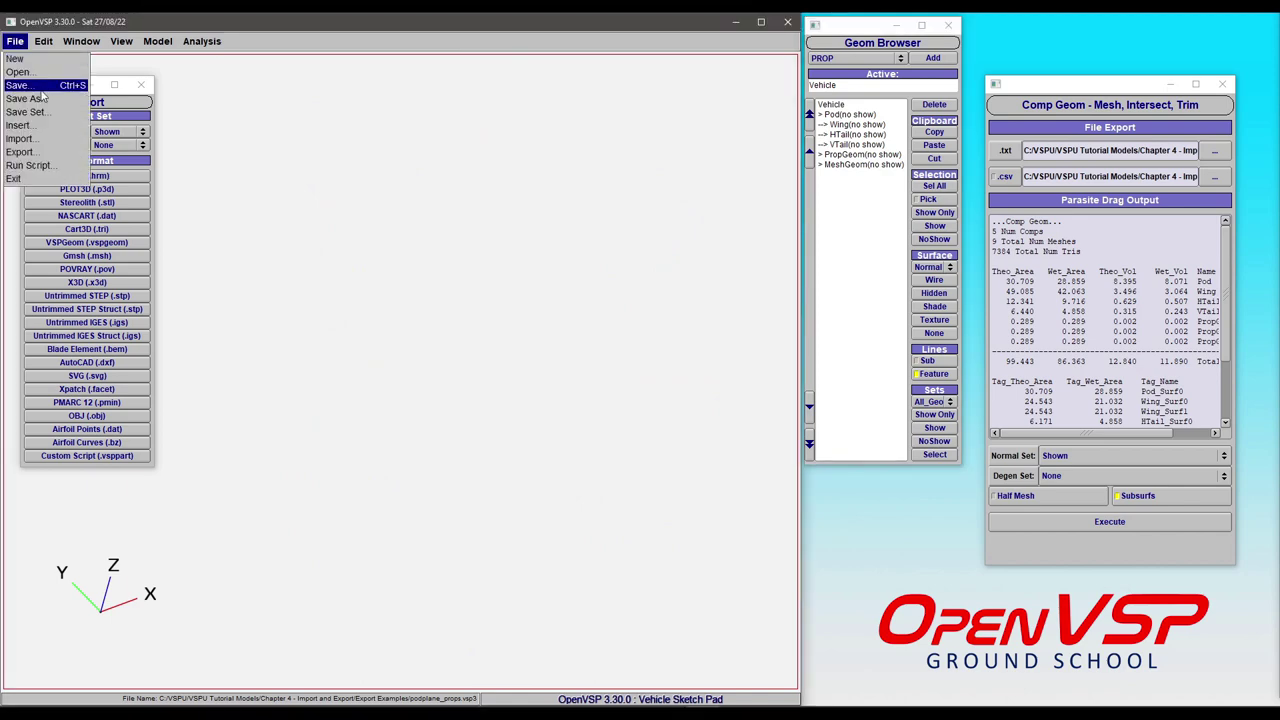
click(33, 140)
click(233, 220)
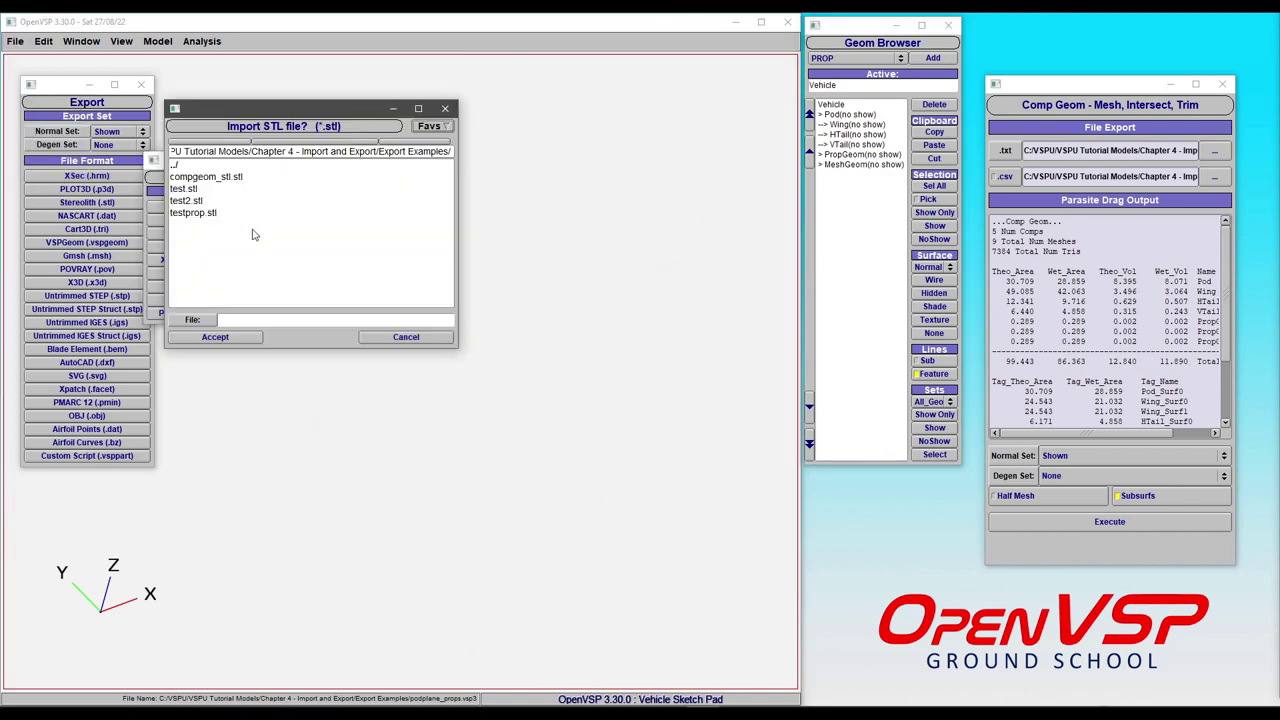
click(218, 177)
click(215, 337)
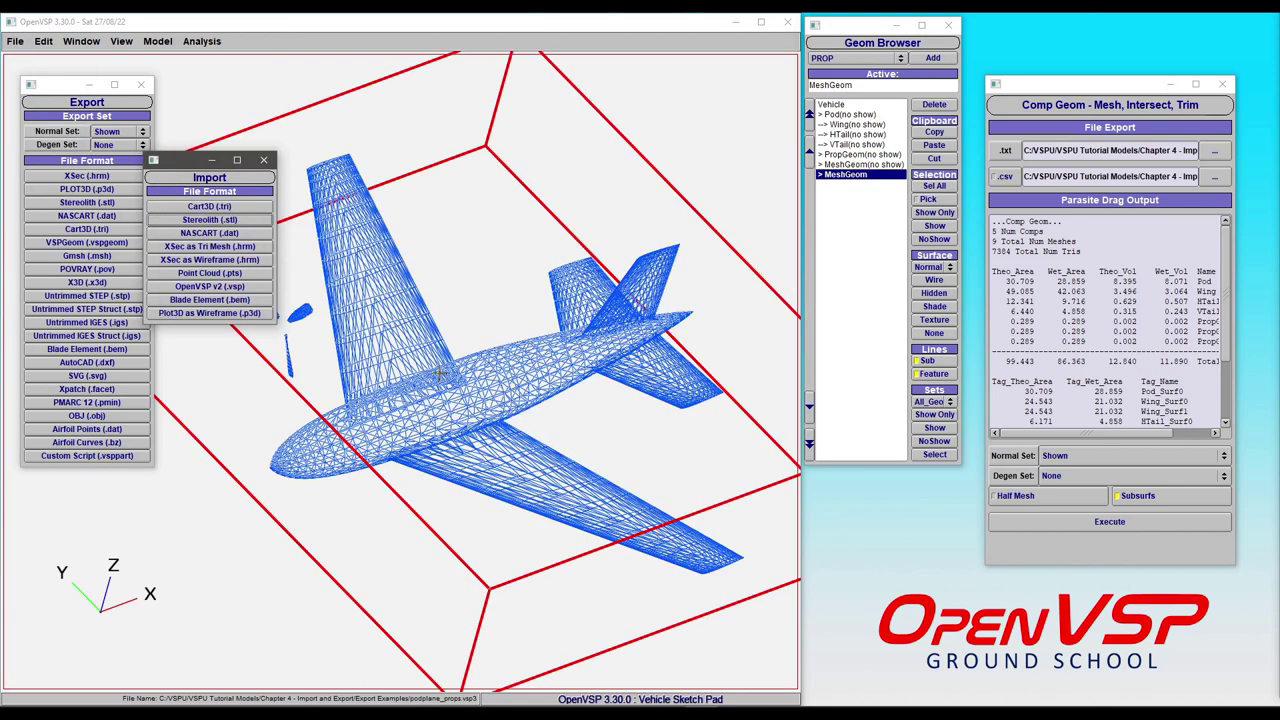
mouse_move(460, 428)
mouse_down()
mouse_move(392, 418)
mouse_move(355, 443)
mouse_move(509, 400)
mouse_move(456, 408)
mouse_up()
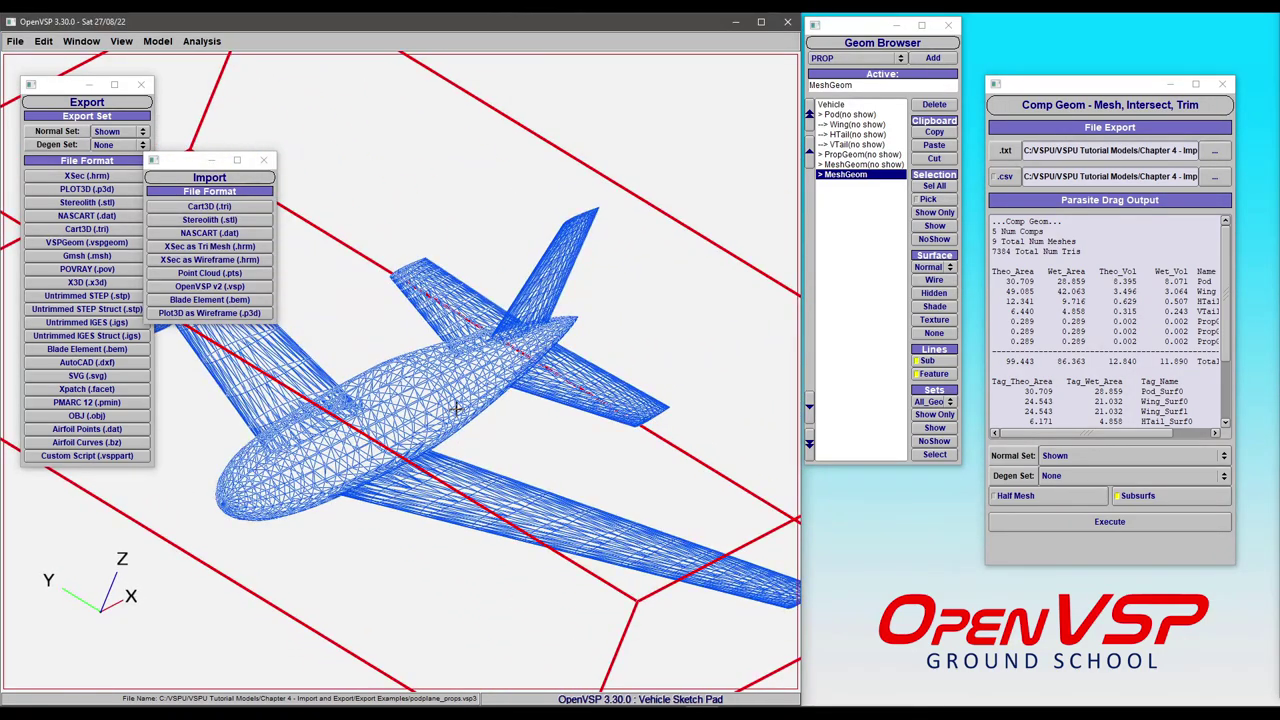
drag(459, 403, 478, 293)
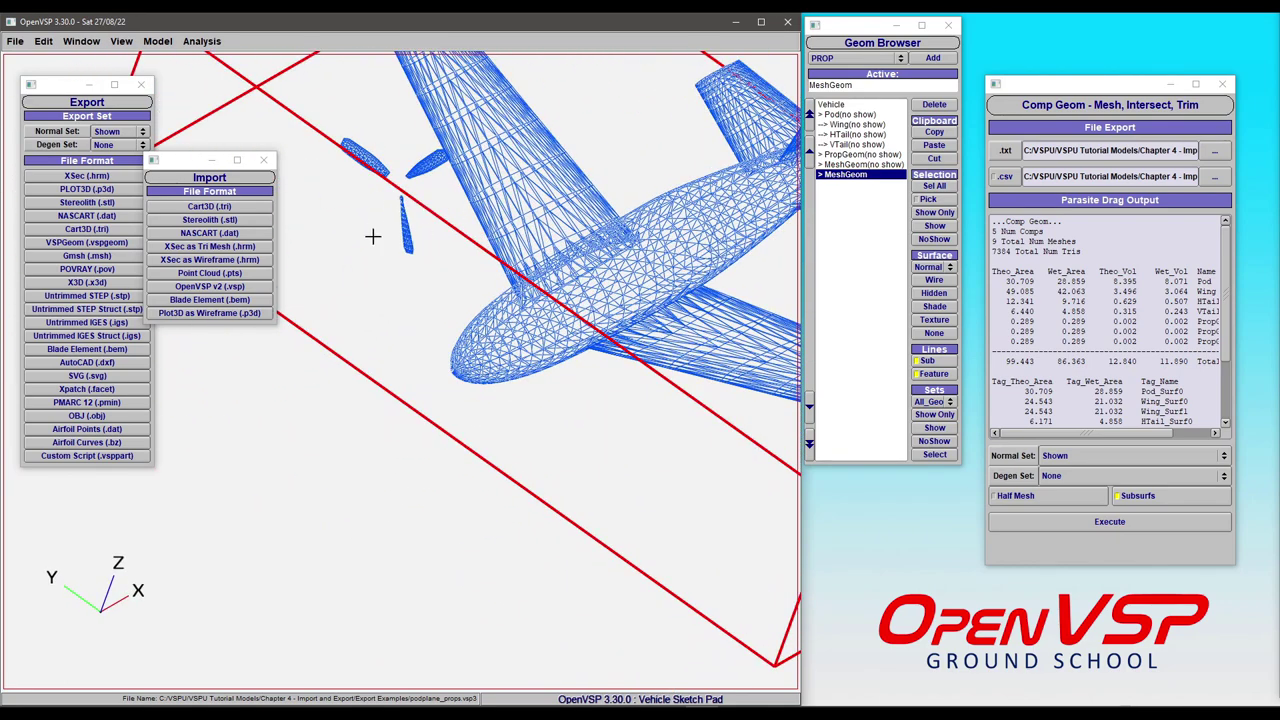
drag(613, 286, 485, 324)
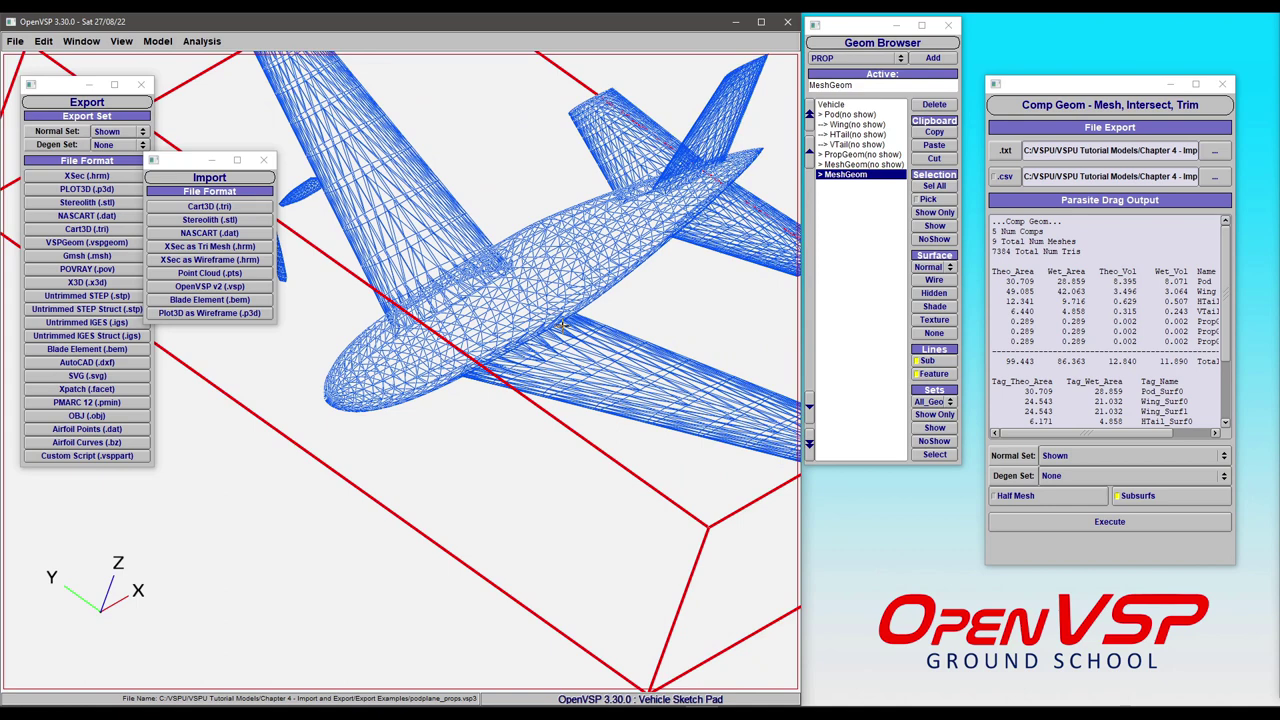
drag(488, 333, 425, 413)
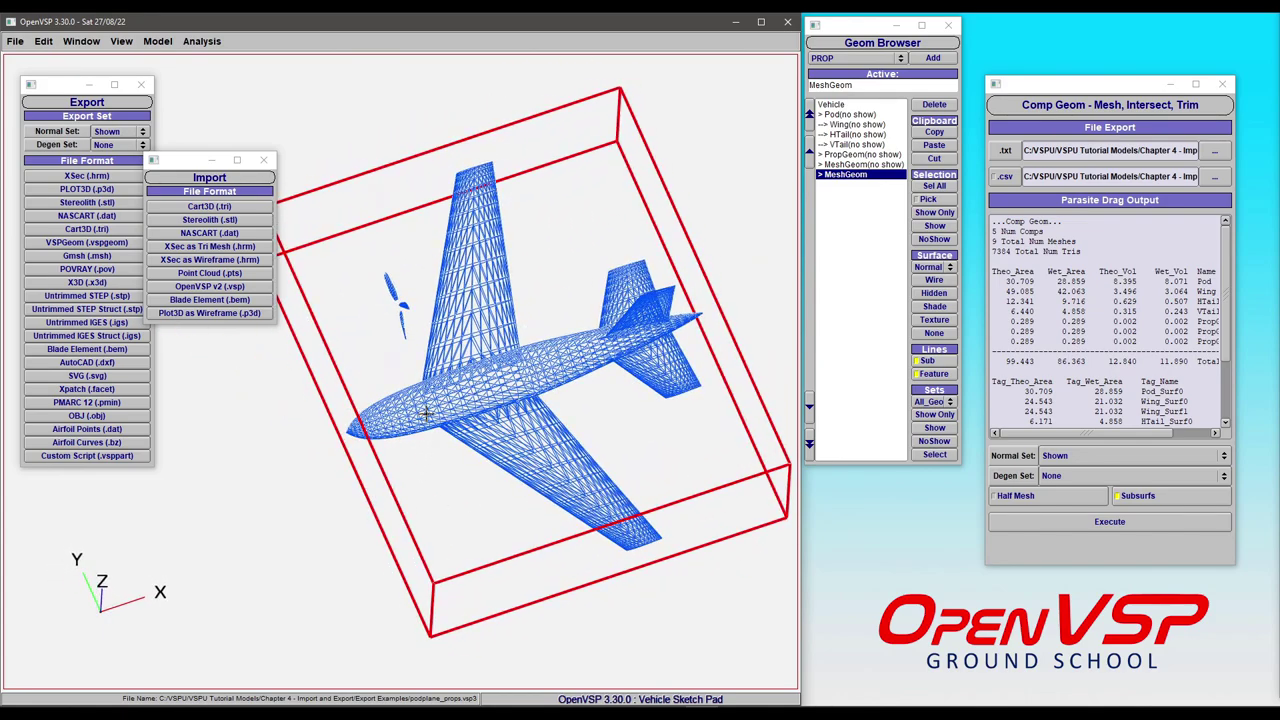
drag(603, 370, 611, 289)
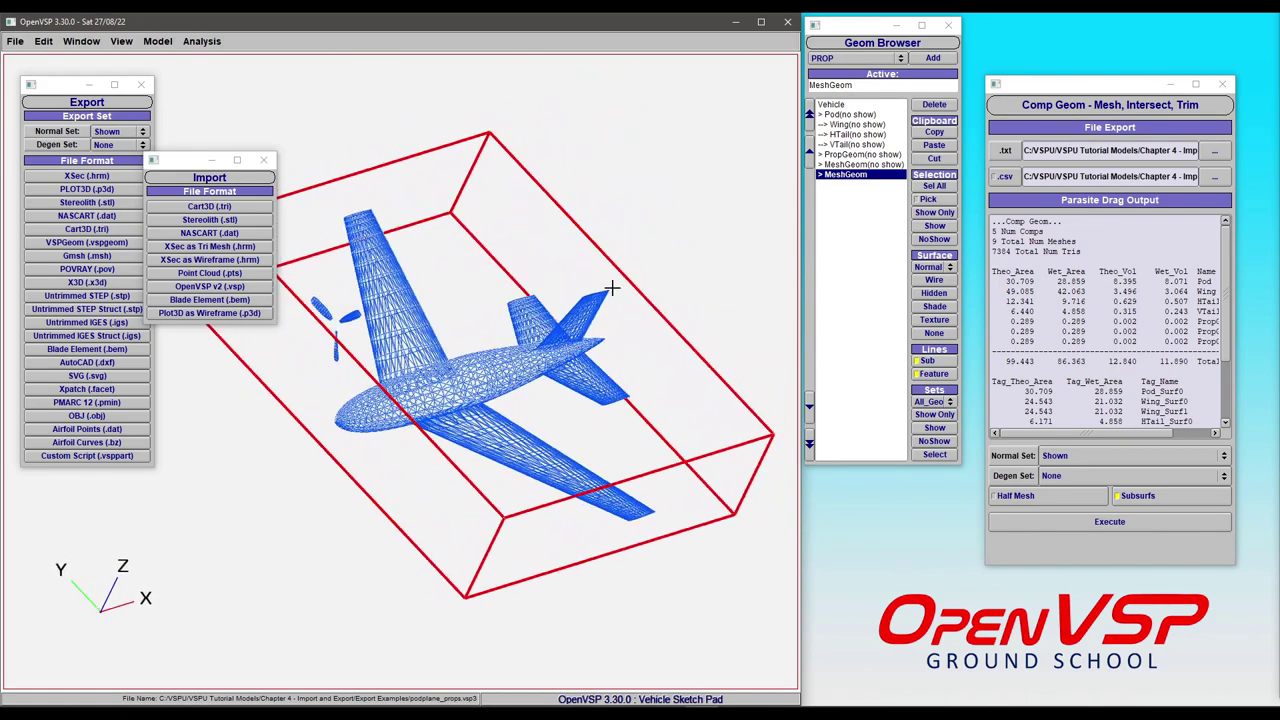